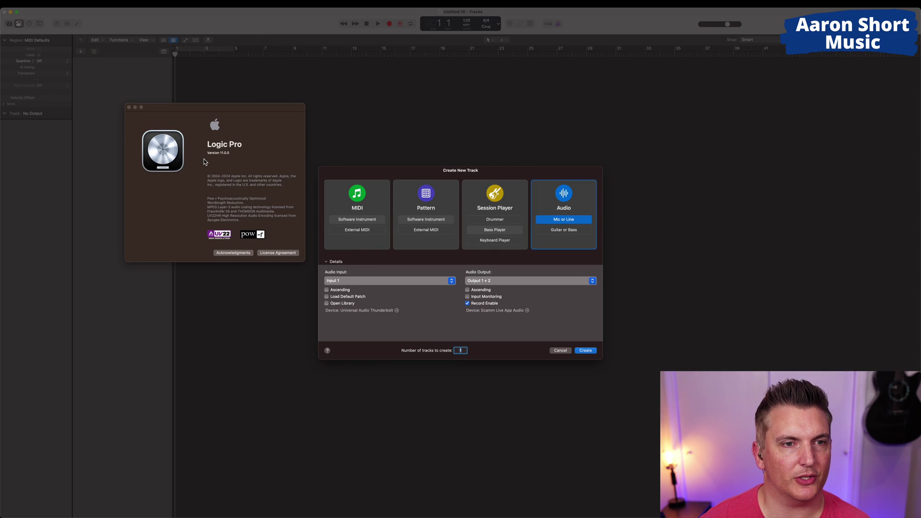
- Create one Mic or Line audio track and set the project tempo mode to ADAPT – Adapt Project Tempo
click(128, 107)
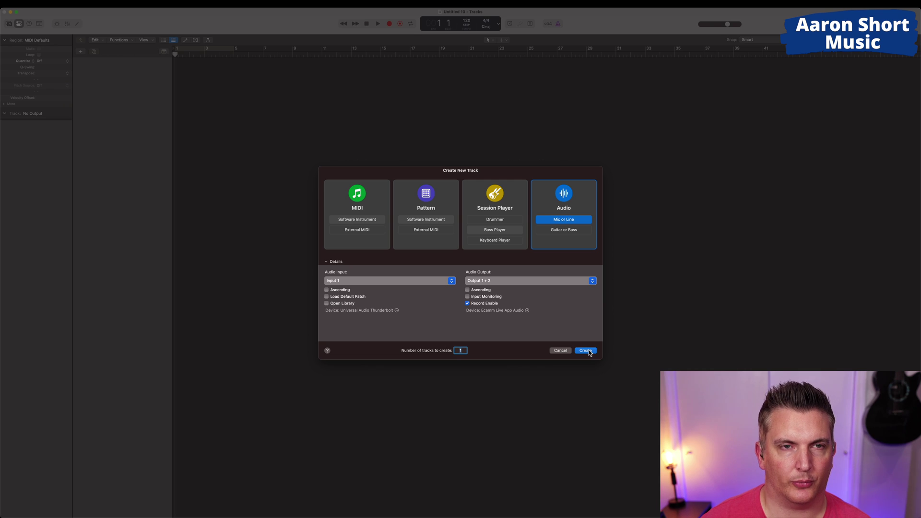
click(586, 350)
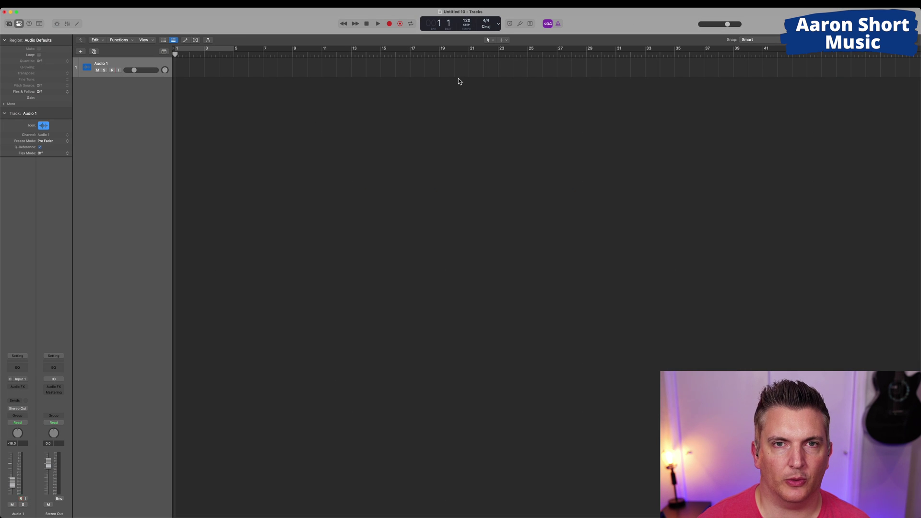
click(466, 24)
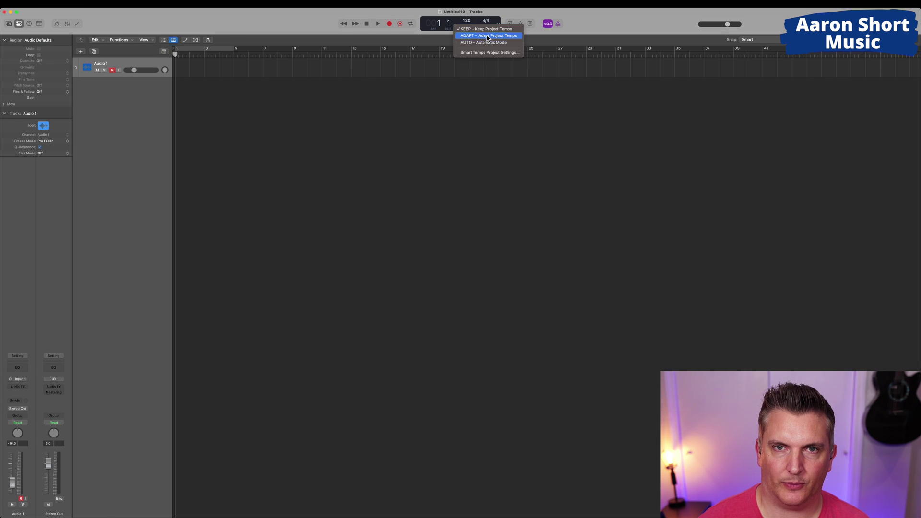
click(488, 37)
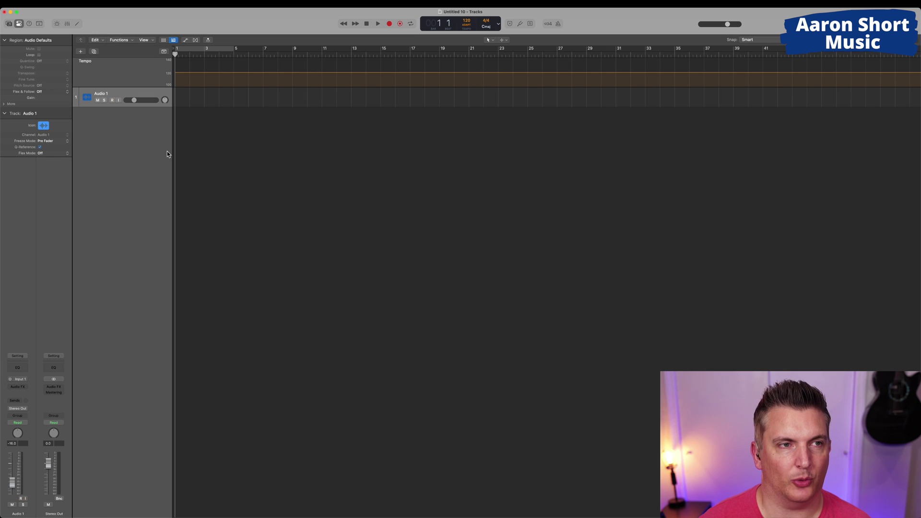
- Import the audio file 02 Inbetween.m4a, converting it to the project's sample rate, and show it in the Smart Tempo Editor
click(45, 4)
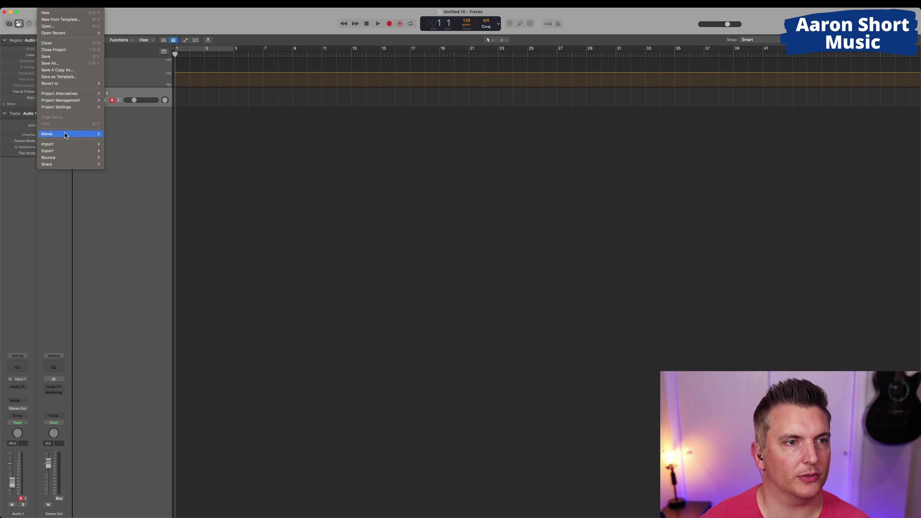
mouse_move(65, 144)
click(151, 158)
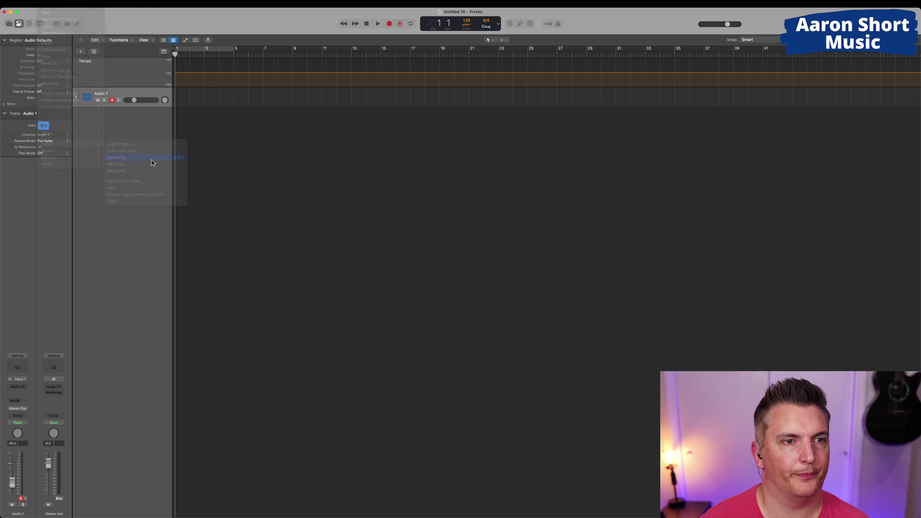
scroll(438, 193, down, 1)
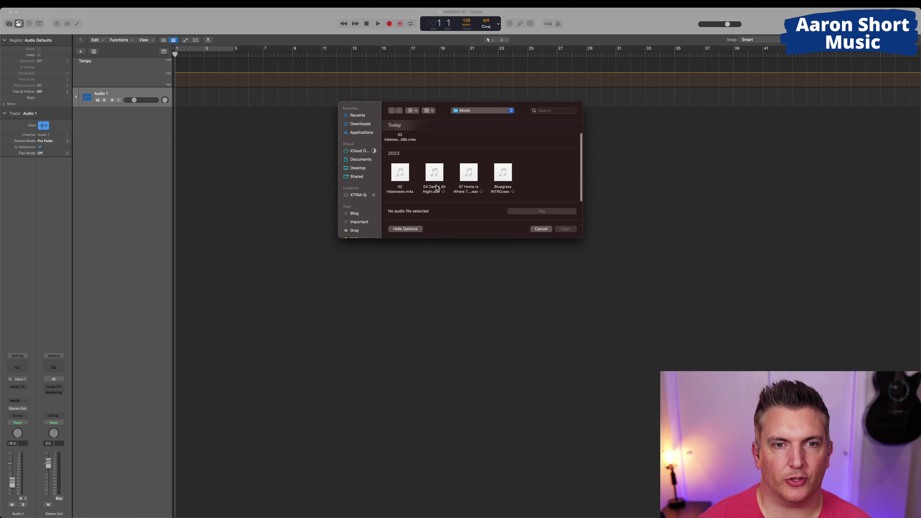
click(411, 182)
click(566, 229)
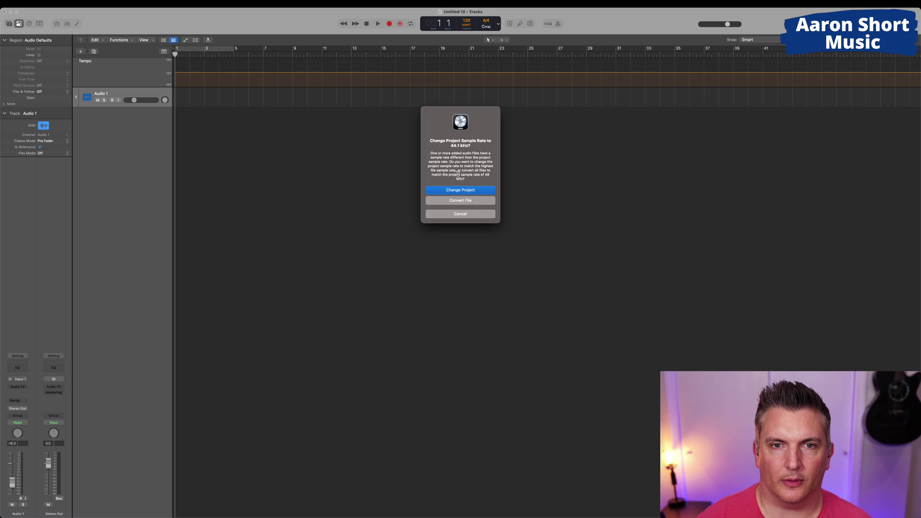
click(466, 204)
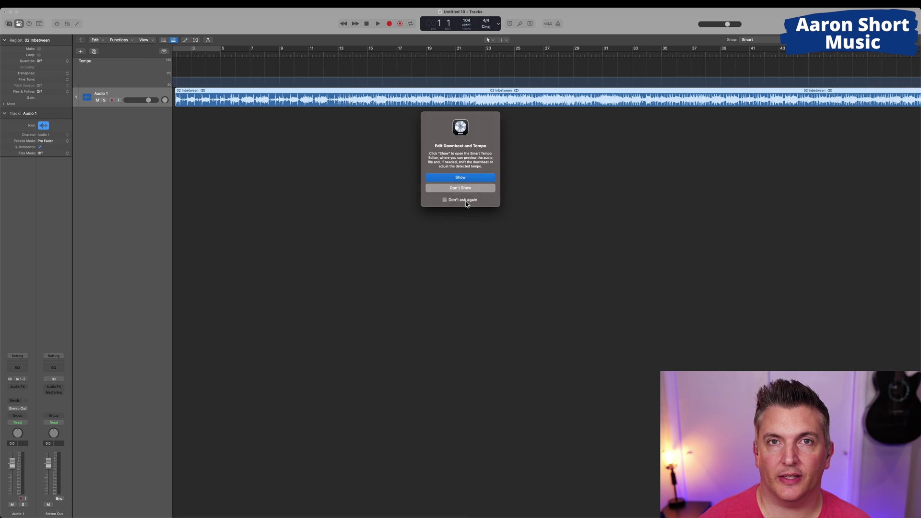
click(460, 177)
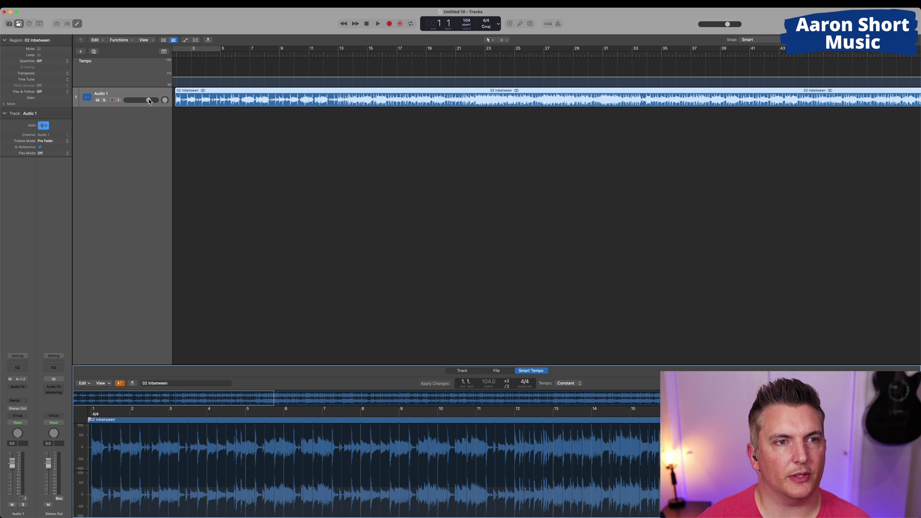
- Lower the Audio 1 track's volume and play the song's opening against the metronome click
drag(149, 101, 114, 104)
click(558, 24)
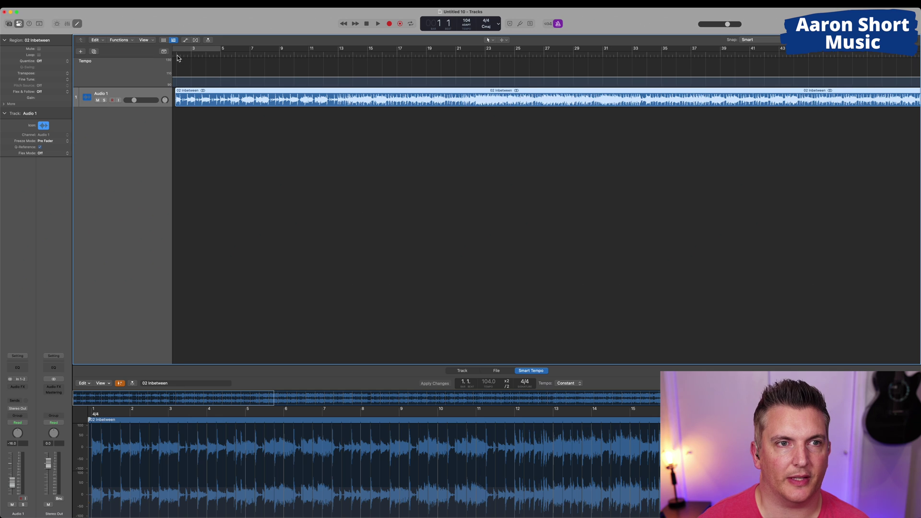
key(space)
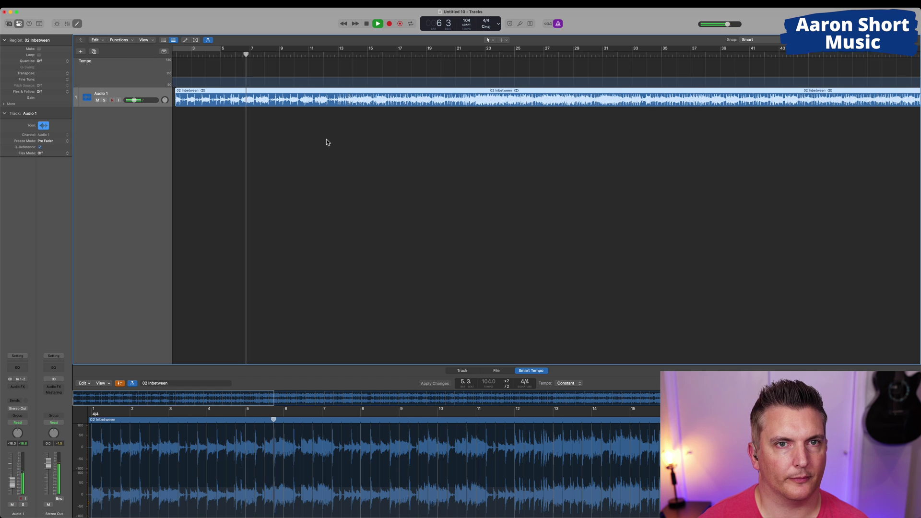
key(space)
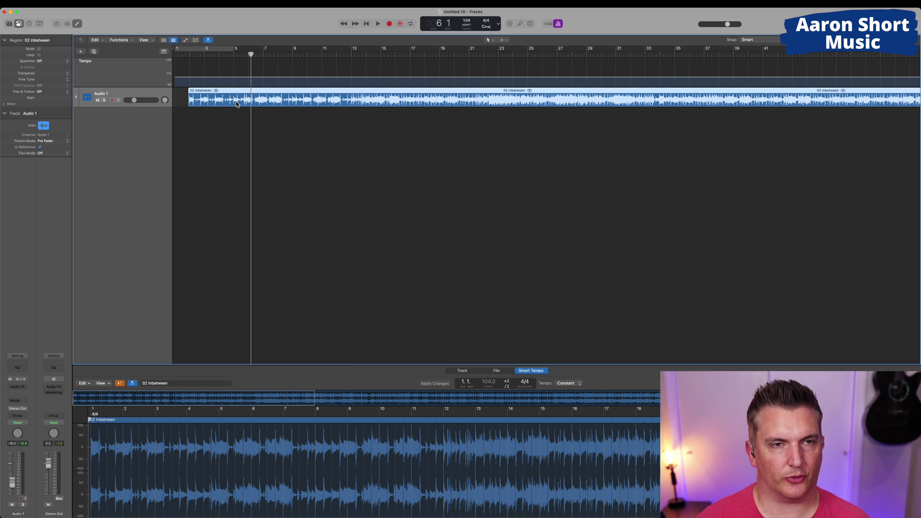
- Split the imported song region with Stem Splitter into Vocals, Drums, Bass and Other stems
right_click(236, 104)
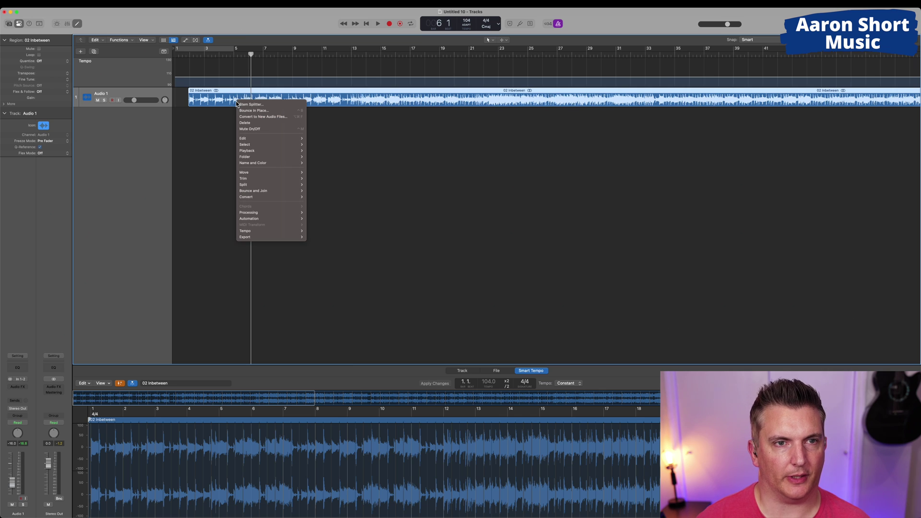
click(260, 104)
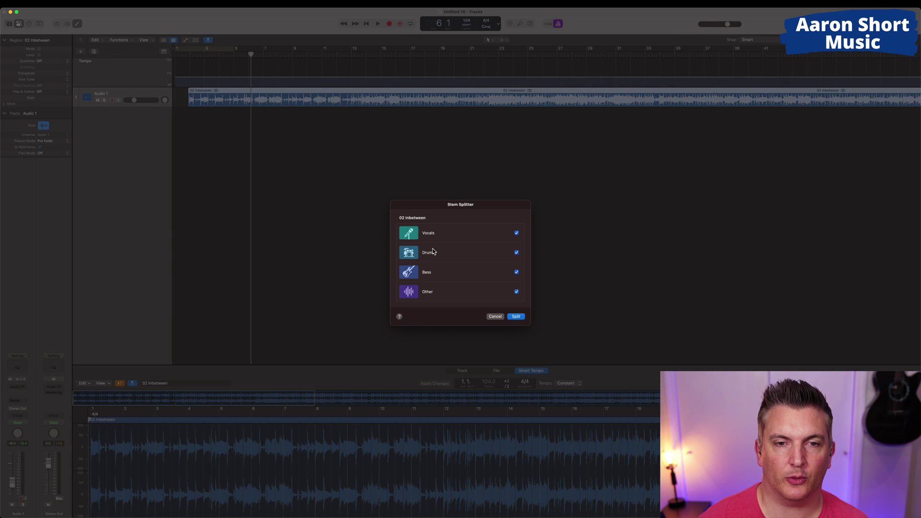
click(516, 317)
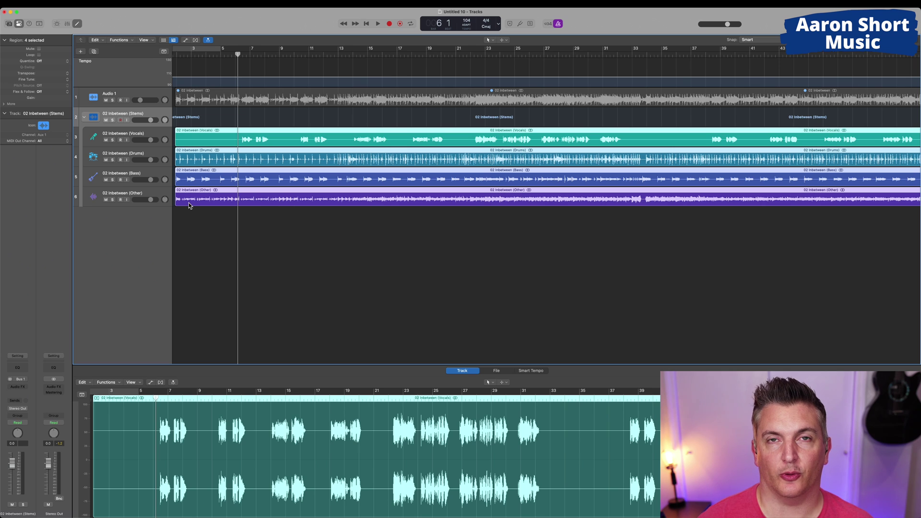
- Solo the Drums stem and play it from the start of the song, turning the metronome off
click(113, 160)
click(176, 54)
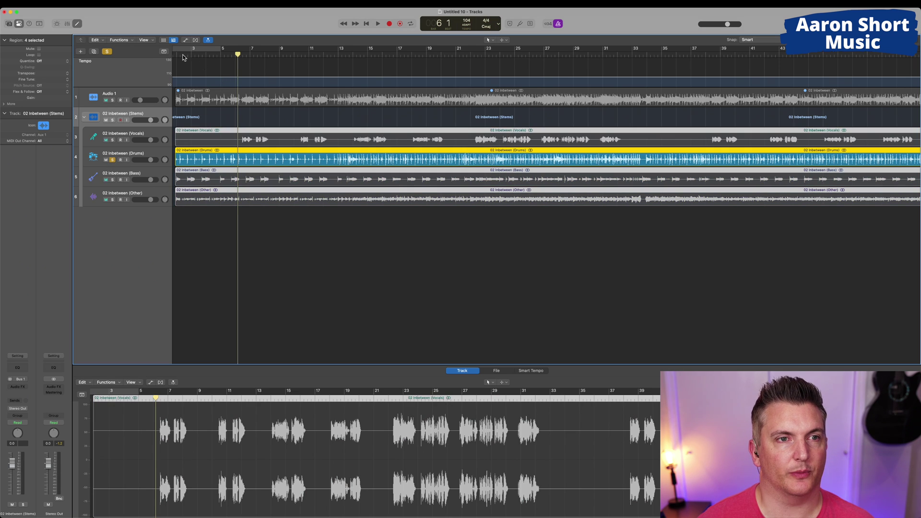
scroll(265, 87, left, 1)
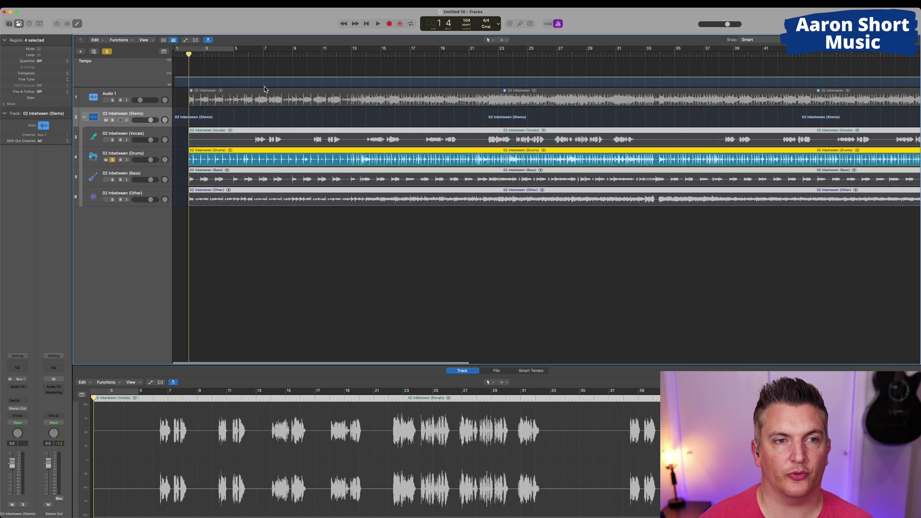
key(space)
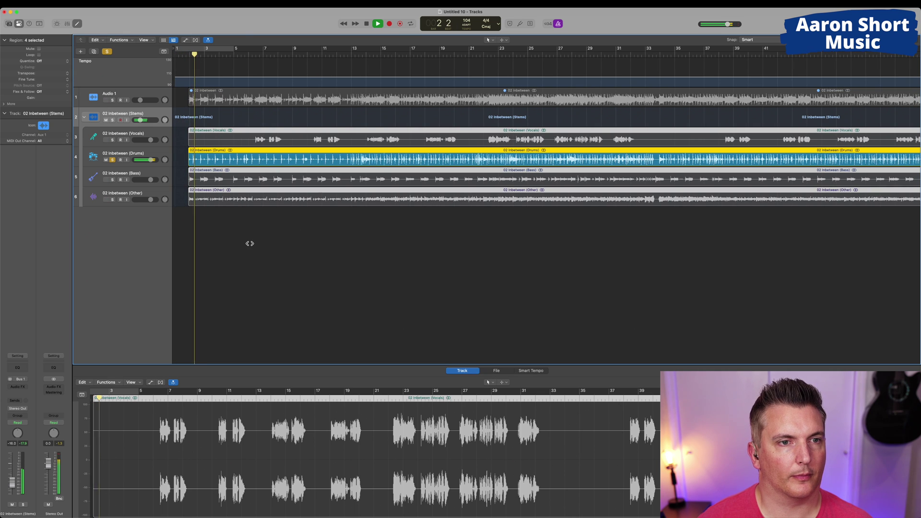
key(g)
click(558, 24)
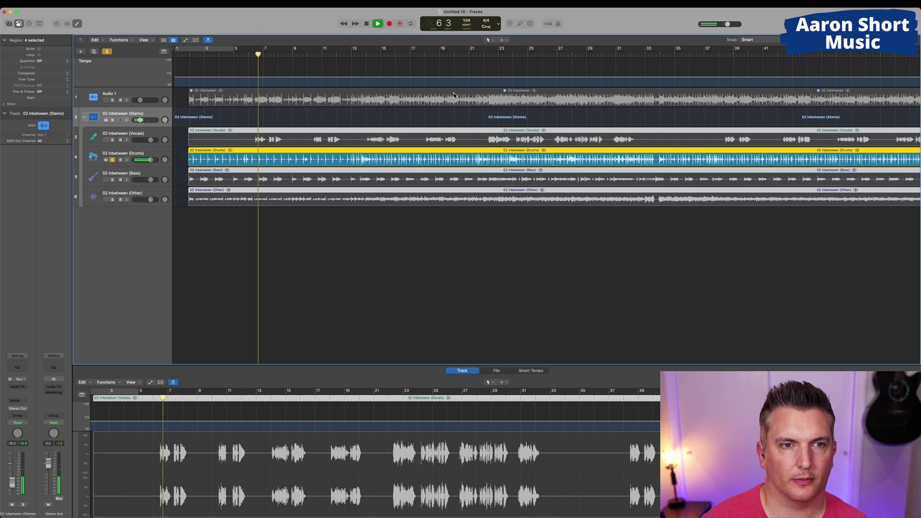
key(space)
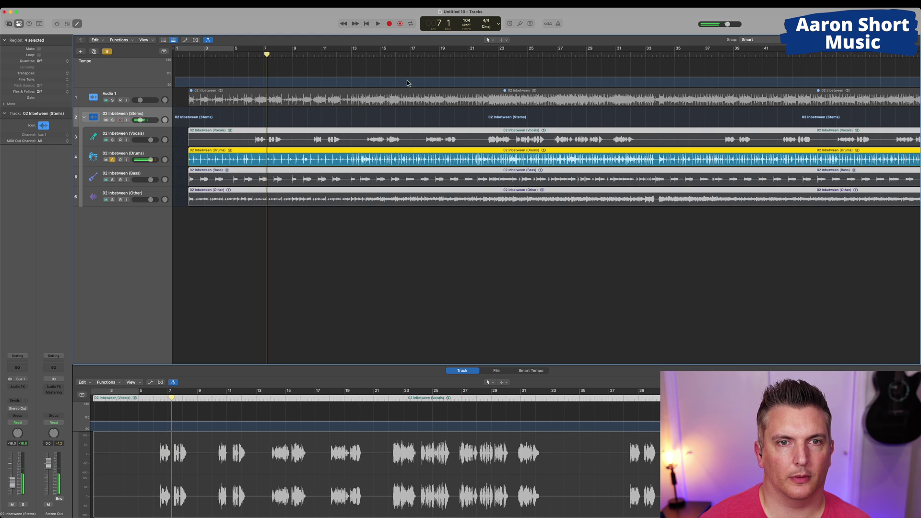
- Play the soloed Drums stem from bar 23, then take the stem out of solo
click(498, 57)
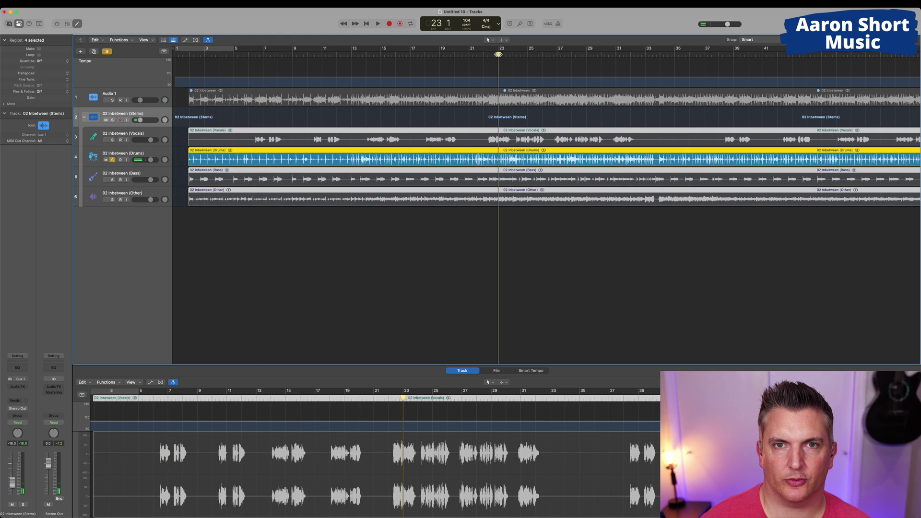
key(space)
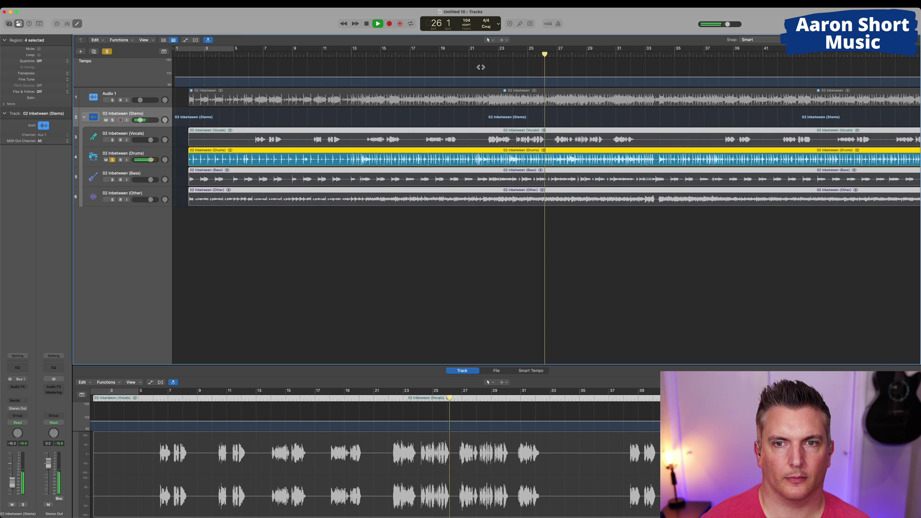
key(space)
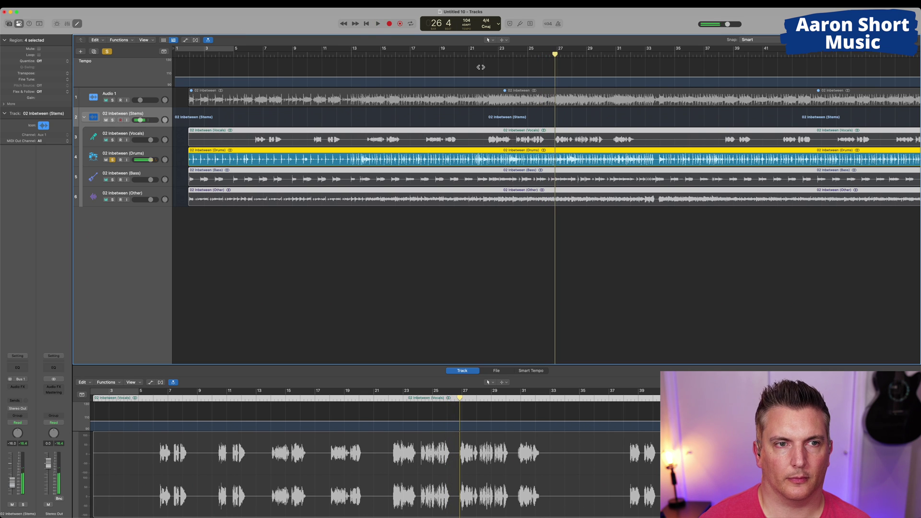
click(112, 160)
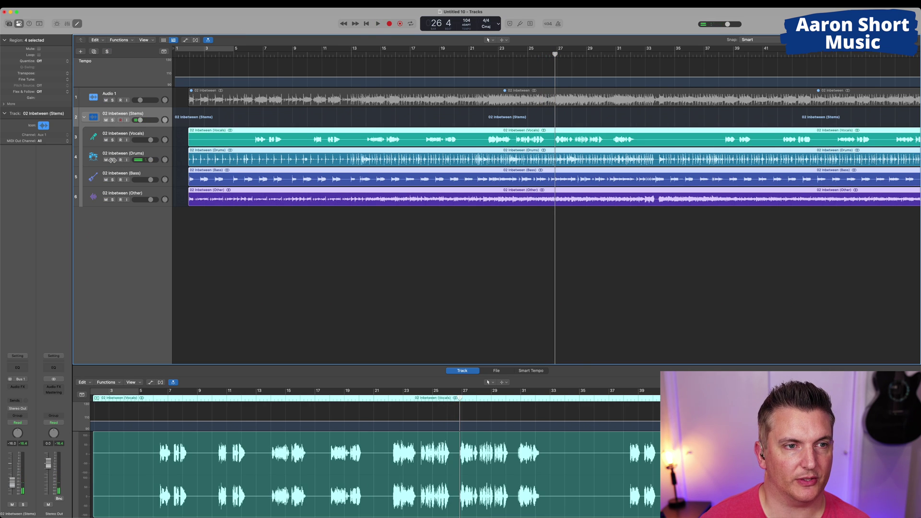
- Solo the Bass stem, listen to it from the start of the song, and take it out of solo
click(112, 180)
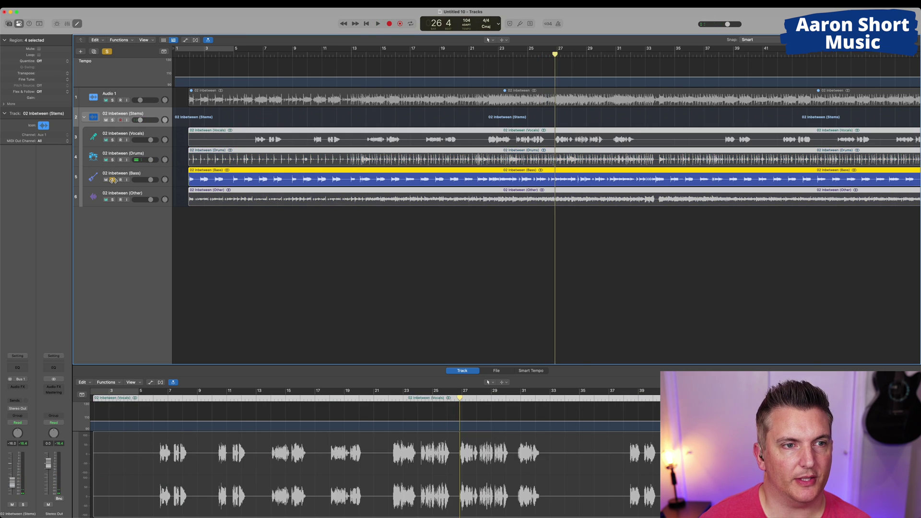
click(190, 56)
key(space)
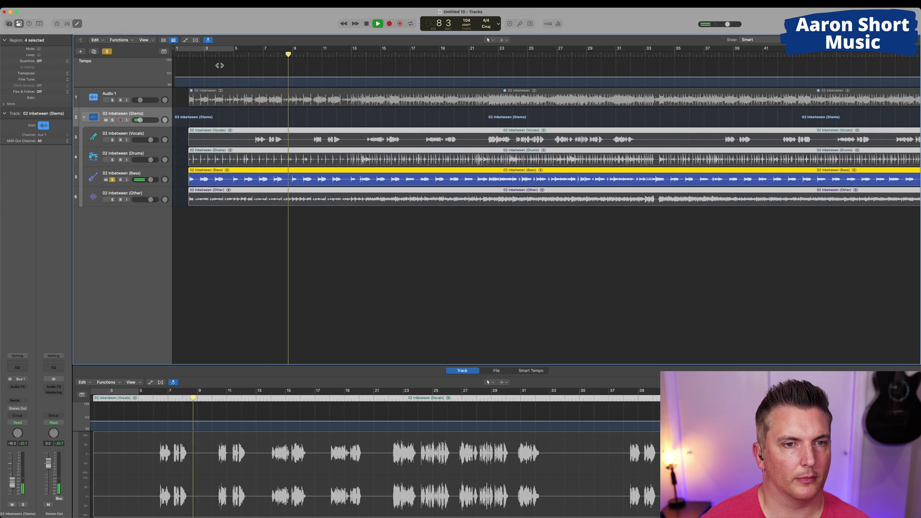
key(space)
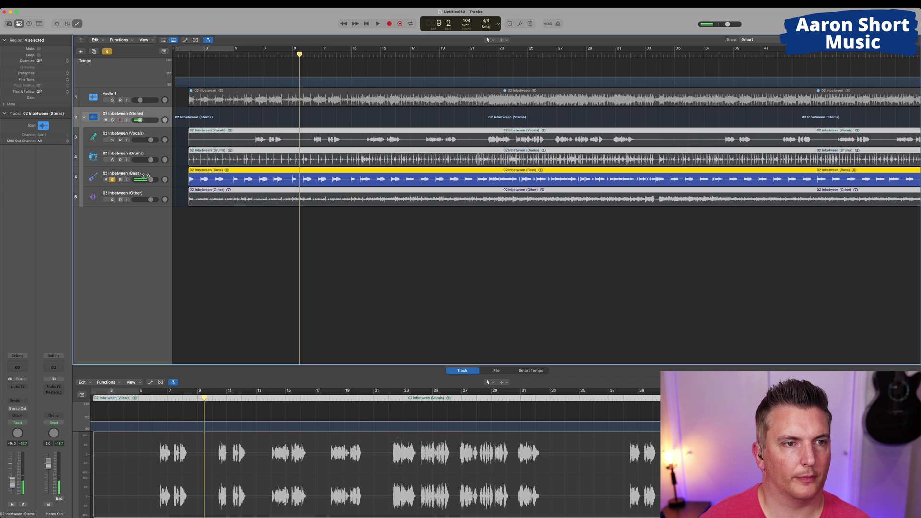
click(113, 179)
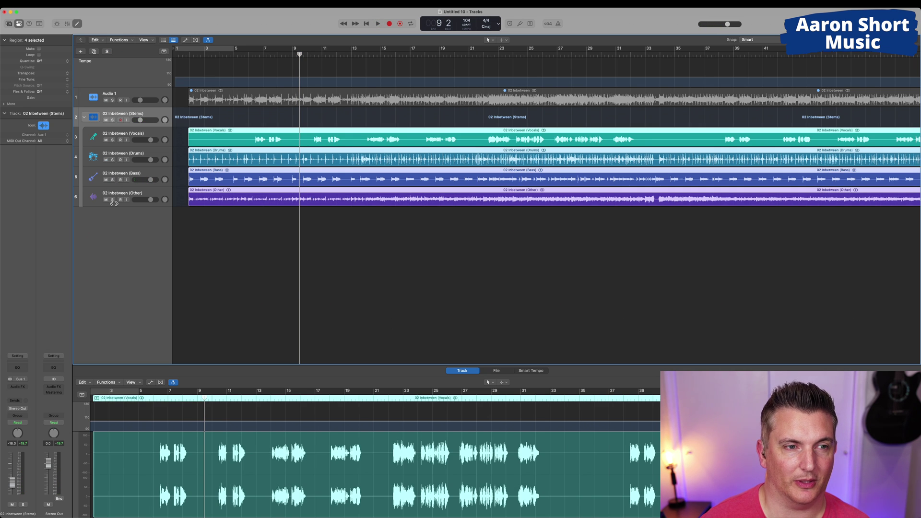
- Solo the Other stem, listen to it from the current position and from about bar 29, and take it out of solo
click(112, 200)
key(space)
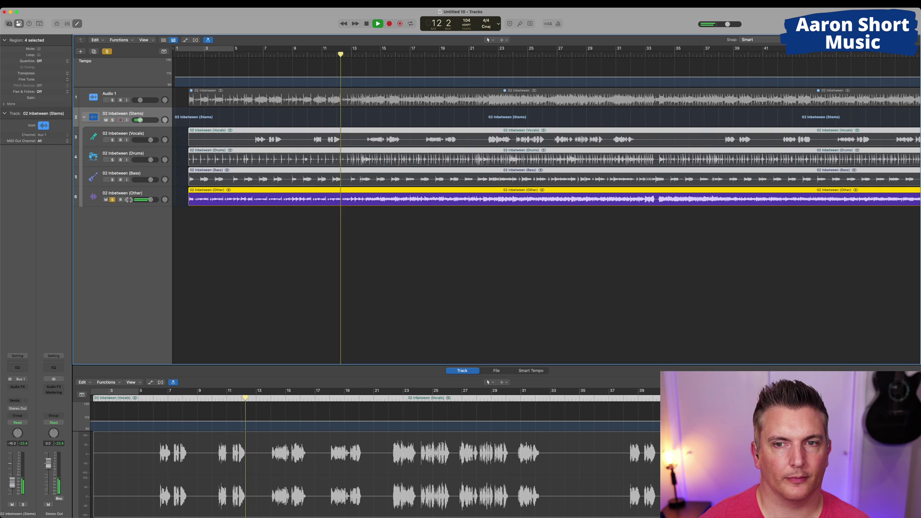
click(595, 51)
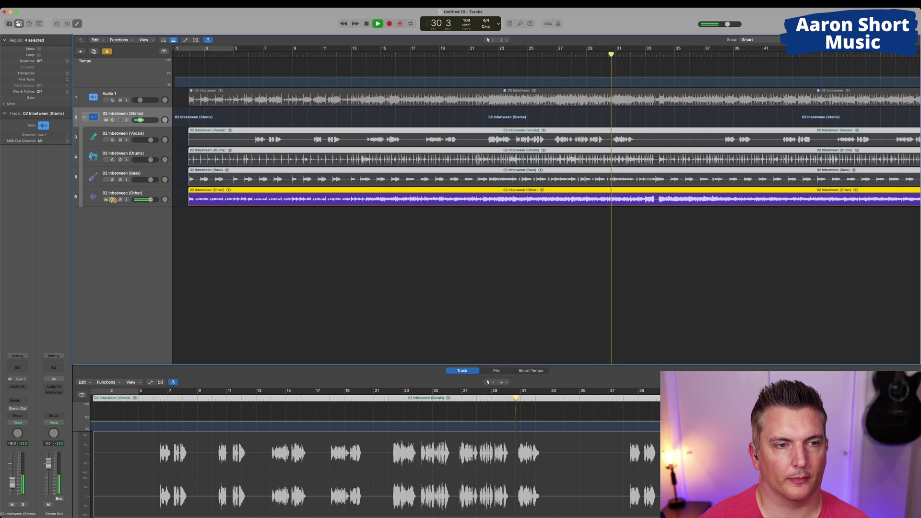
key(space)
click(113, 200)
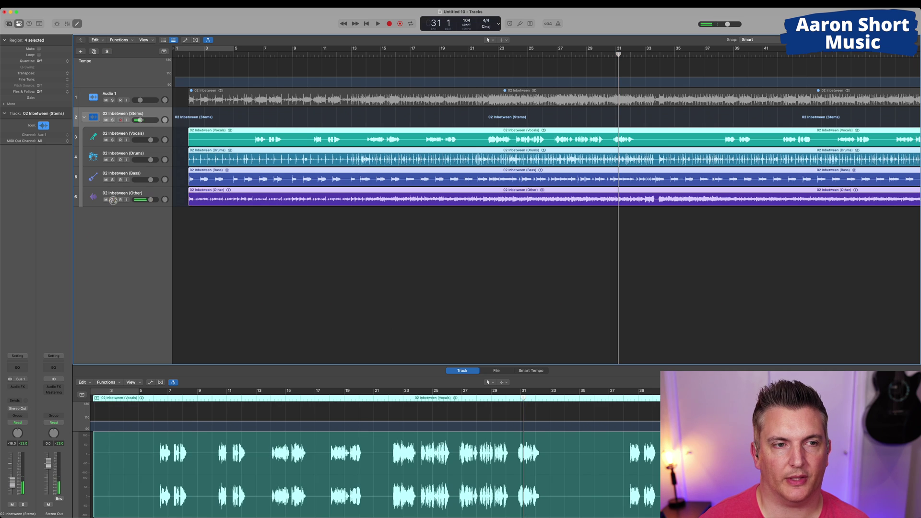
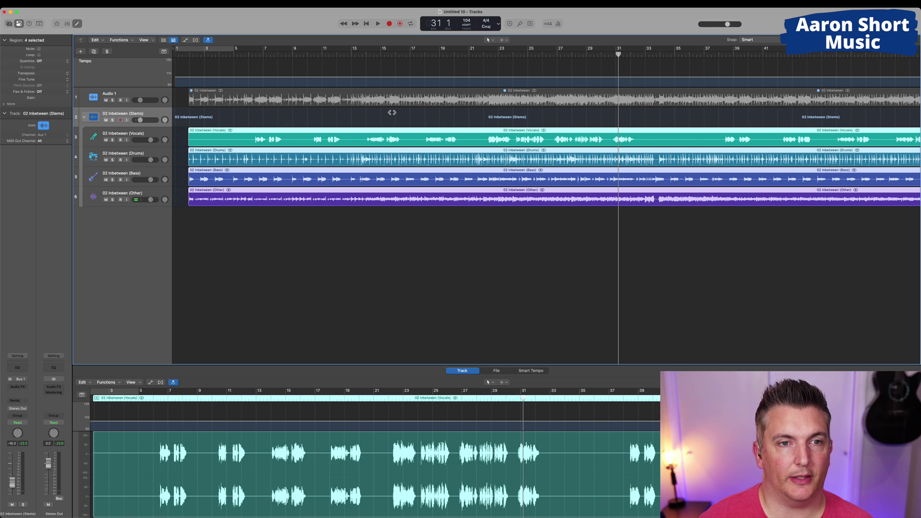
- Solo the Vocals stem, listen to it from bar 18, and take it out of solo
click(425, 56)
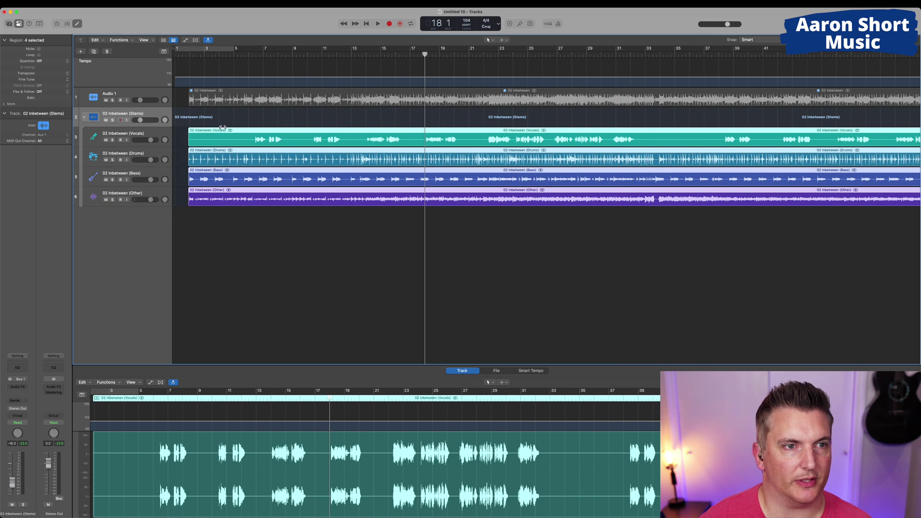
click(112, 140)
key(space)
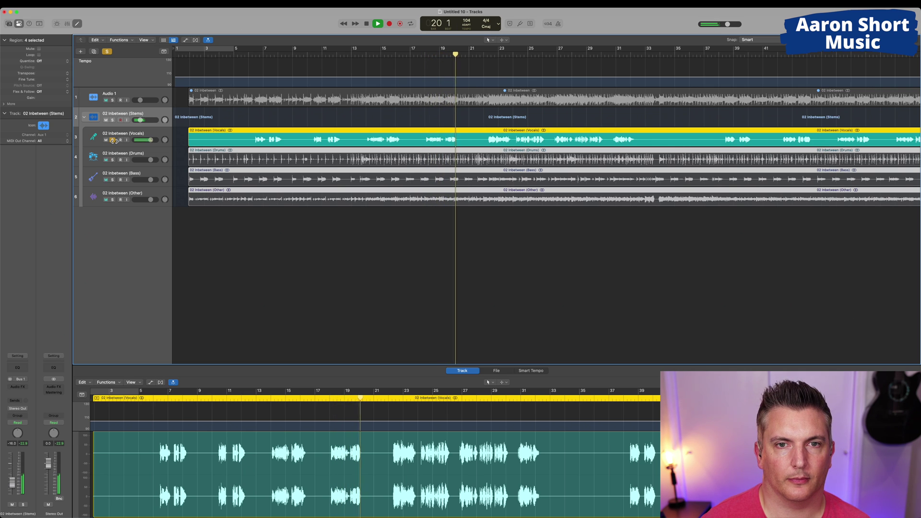
key(space)
click(114, 140)
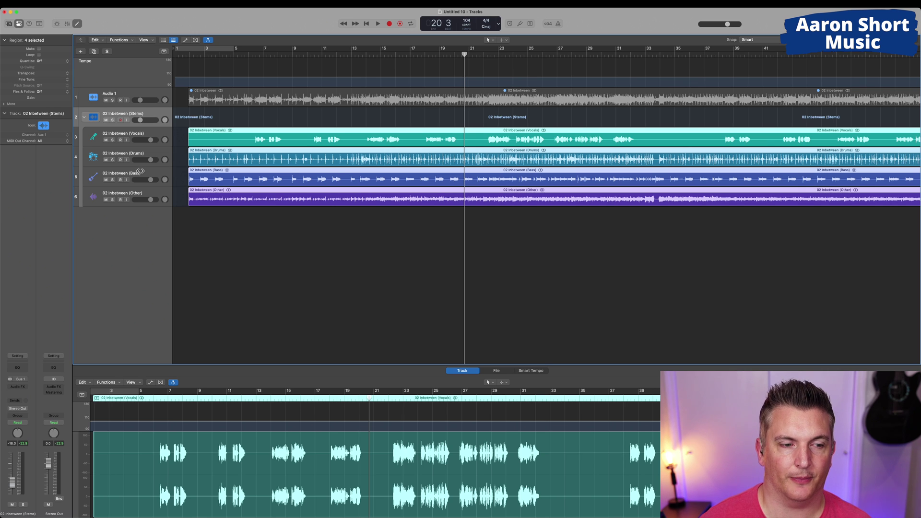
- Create a Session Player track with a Pop Rock Drummer and move its region to start at bar 2
key(Return)
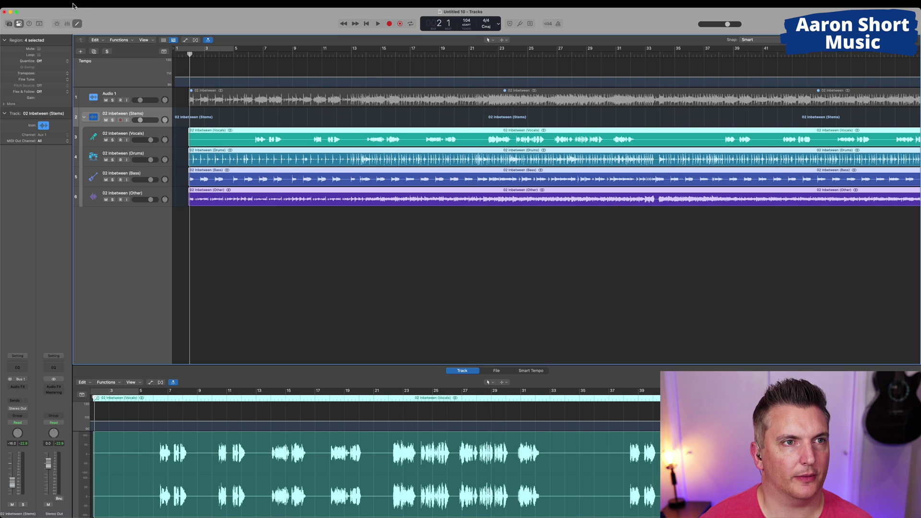
click(77, 5)
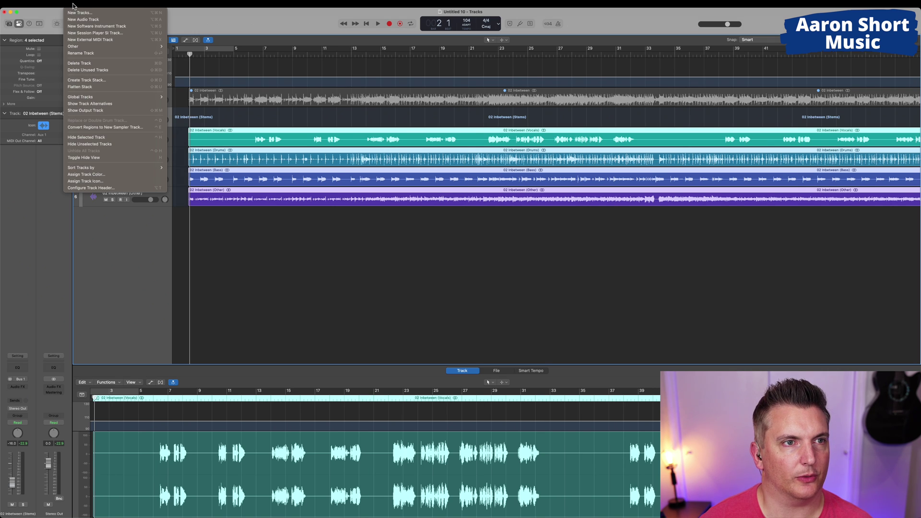
click(100, 33)
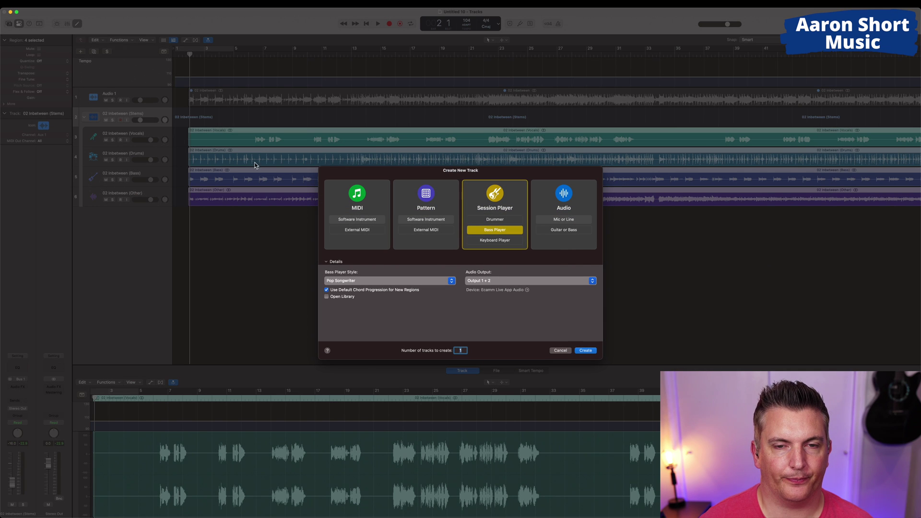
click(498, 221)
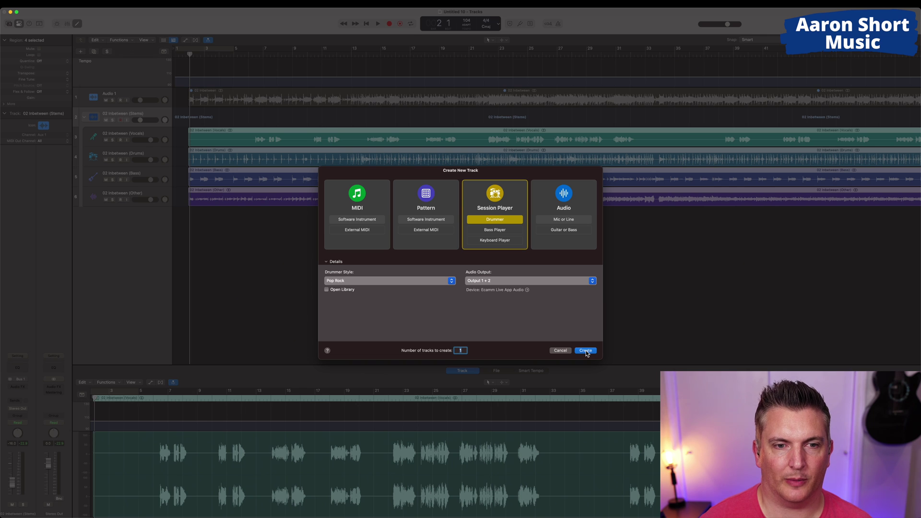
key(Return)
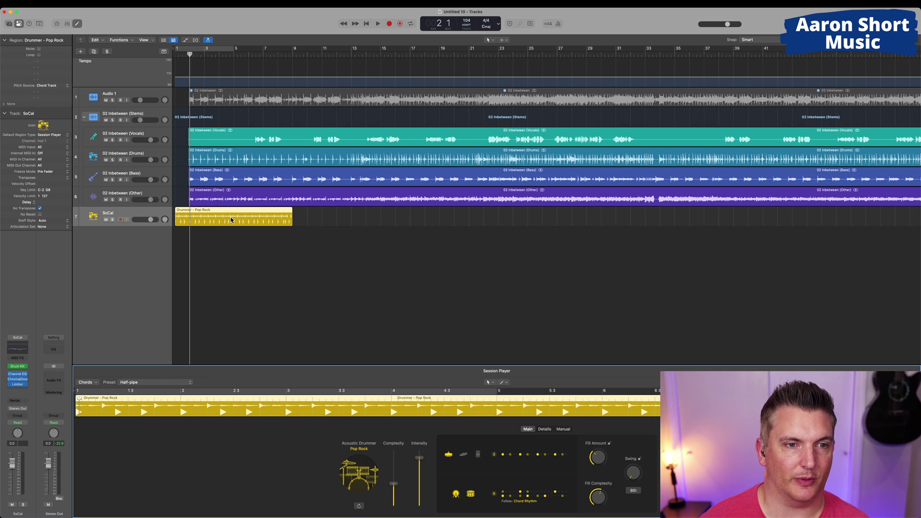
drag(210, 223, 226, 227)
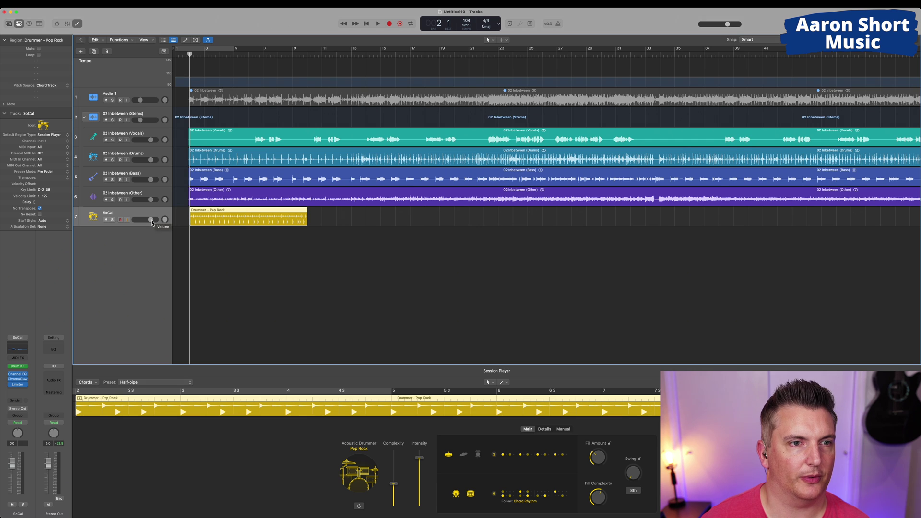
- Solo the new drummer track, play it from bar 2, and lower its volume to about the level of the stems stack
key(s)
key(space)
drag(151, 220, 140, 220)
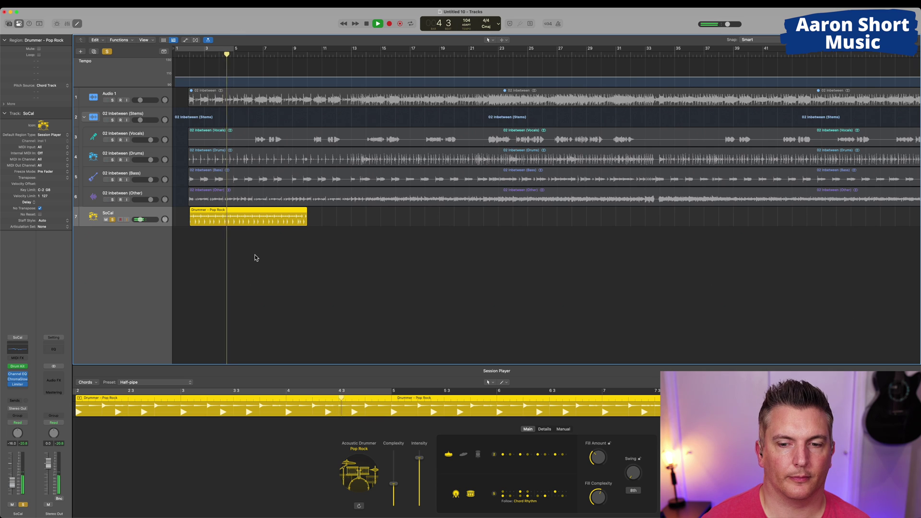
key(space)
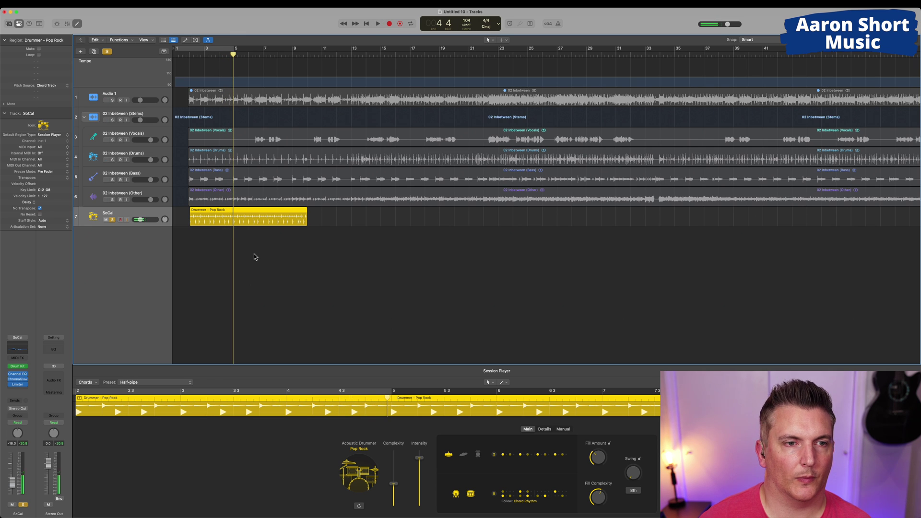
- Solo the Bass stem as well and play it together with the drummer track from bar 2
click(190, 54)
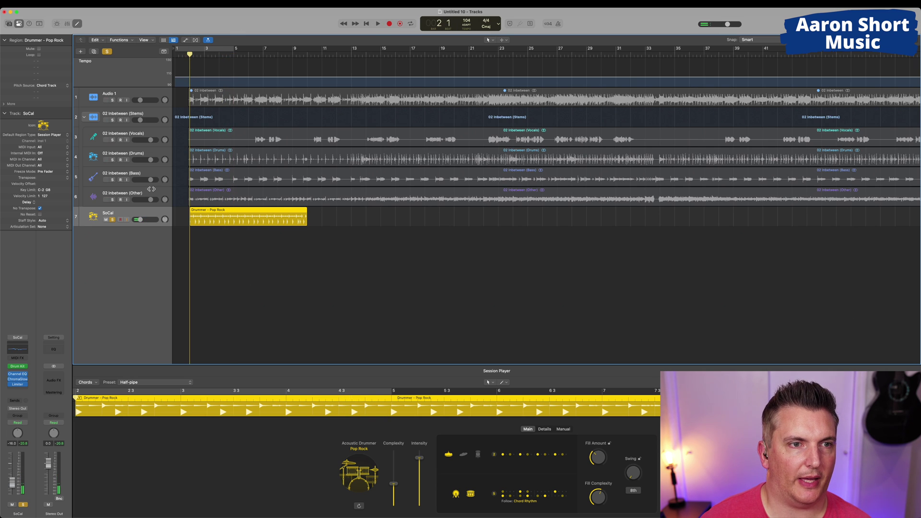
click(113, 179)
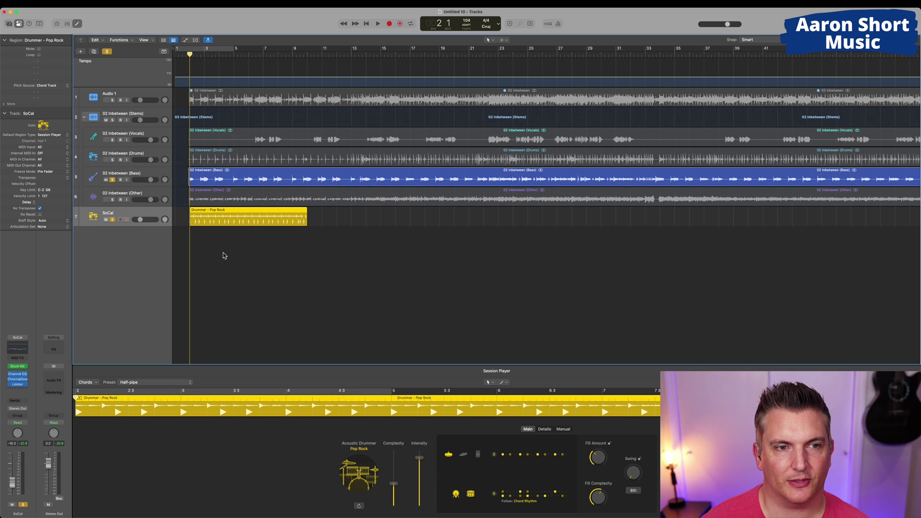
key(space)
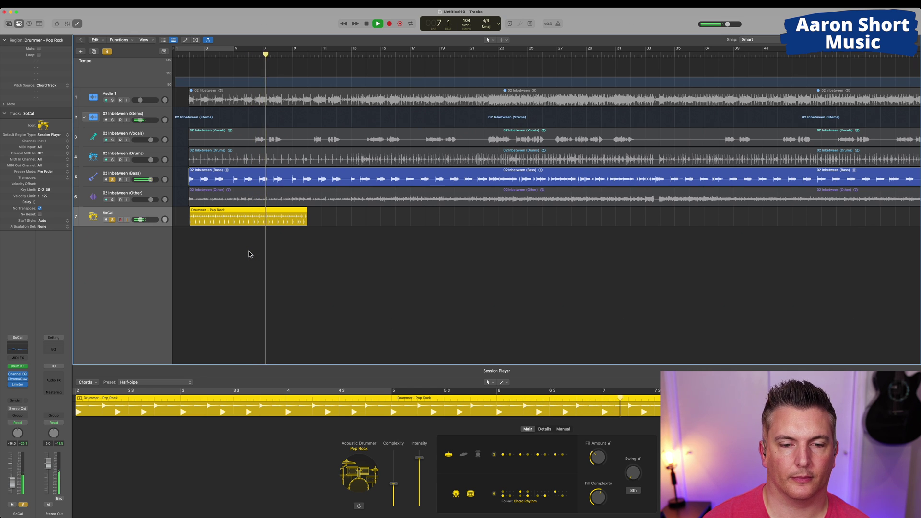
key(space)
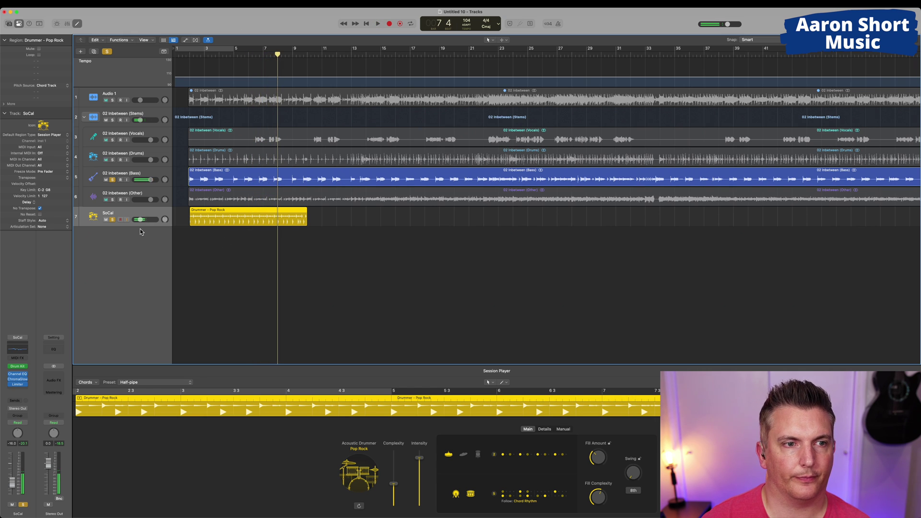
- Swap the solo from the drummer track to the Drums stem and play it with the Bass stem from the current position
click(112, 180)
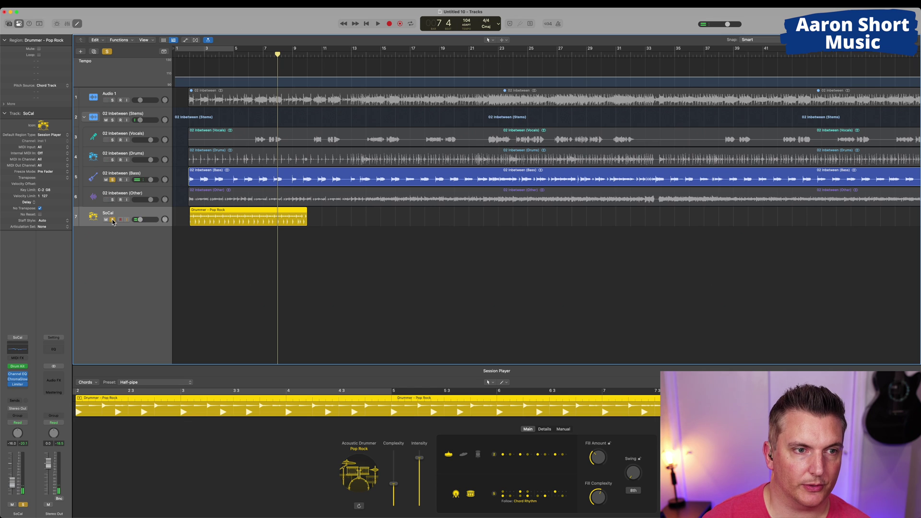
click(112, 160)
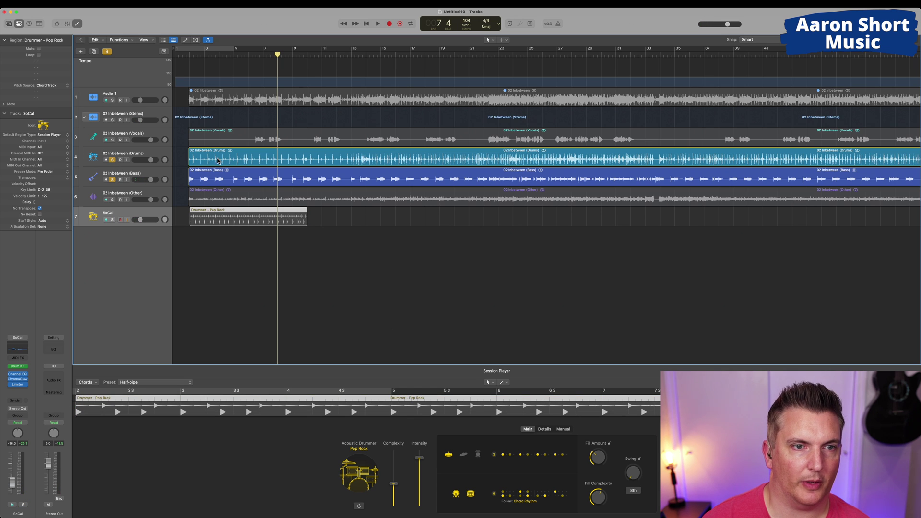
key(space)
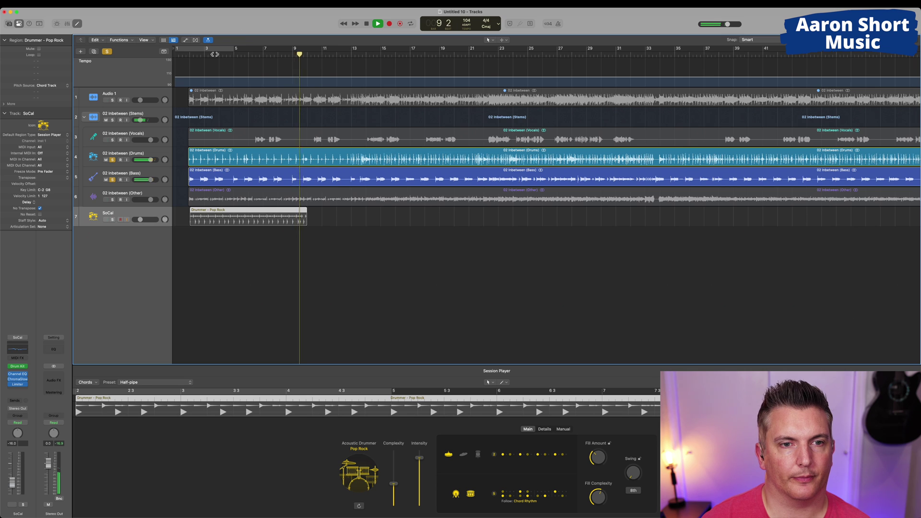
key(space)
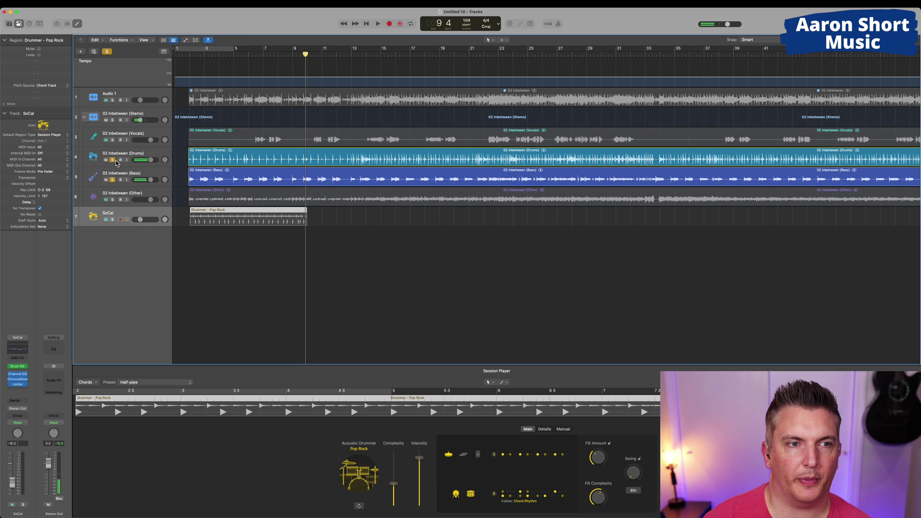
- Take the Drums stem out of solo, solo the drummer track again, and select its region
click(113, 160)
click(113, 220)
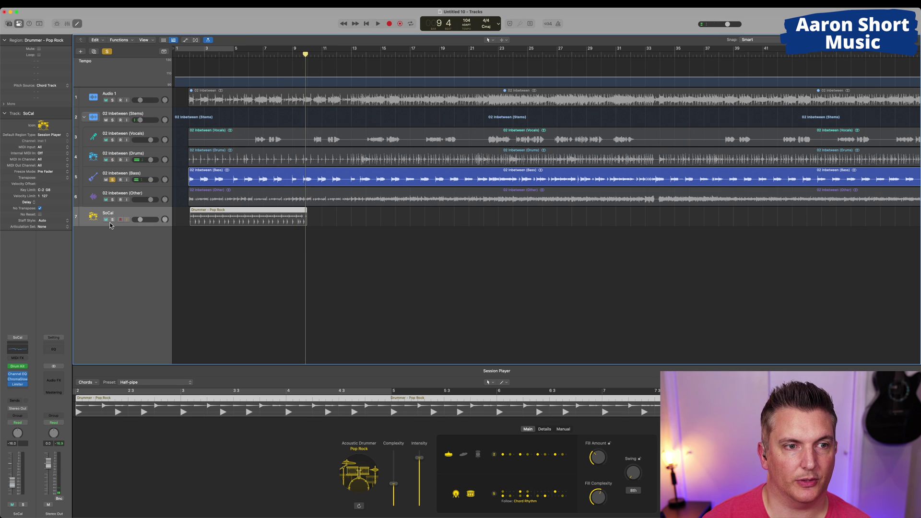
click(224, 221)
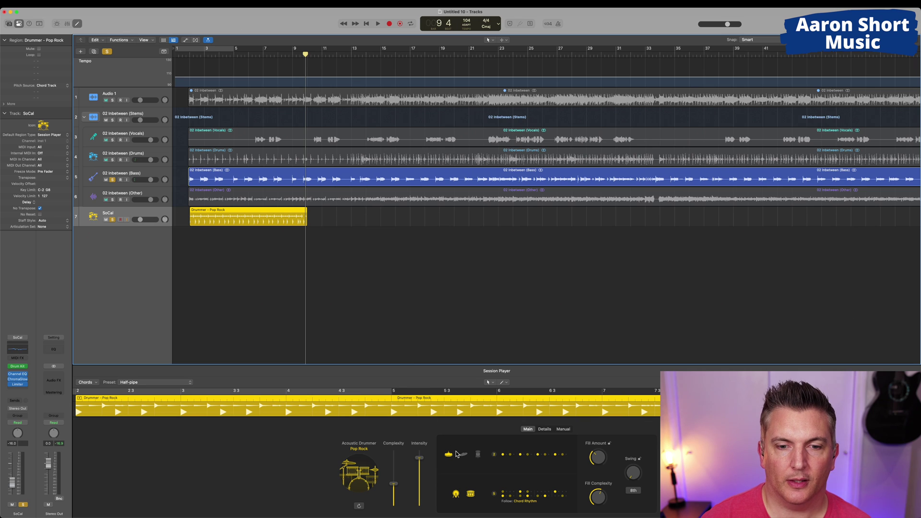
- Turn off the snare in the Pop Rock drummer region and choose pattern 4 for the hi-hat
click(471, 494)
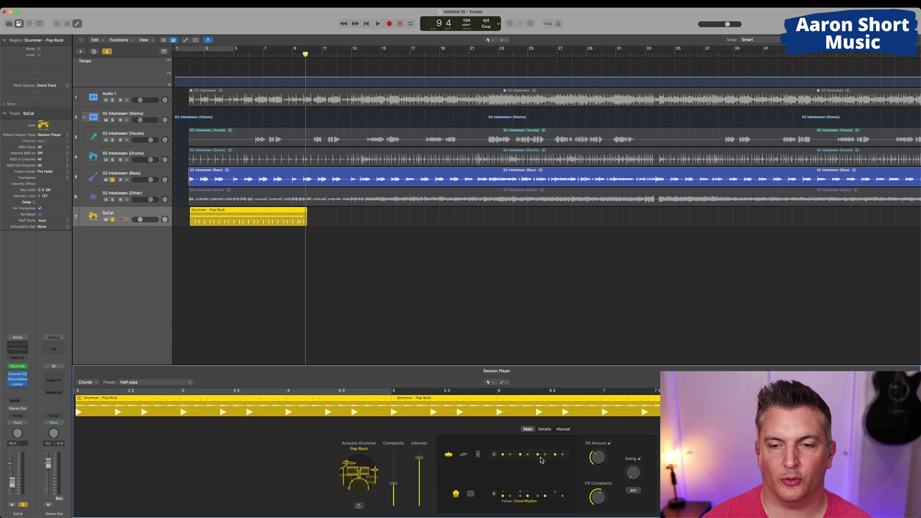
click(515, 457)
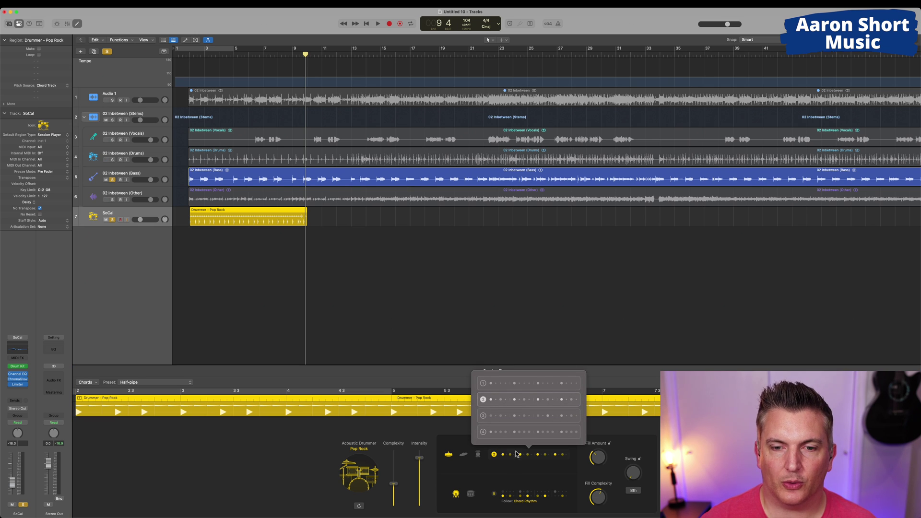
click(499, 434)
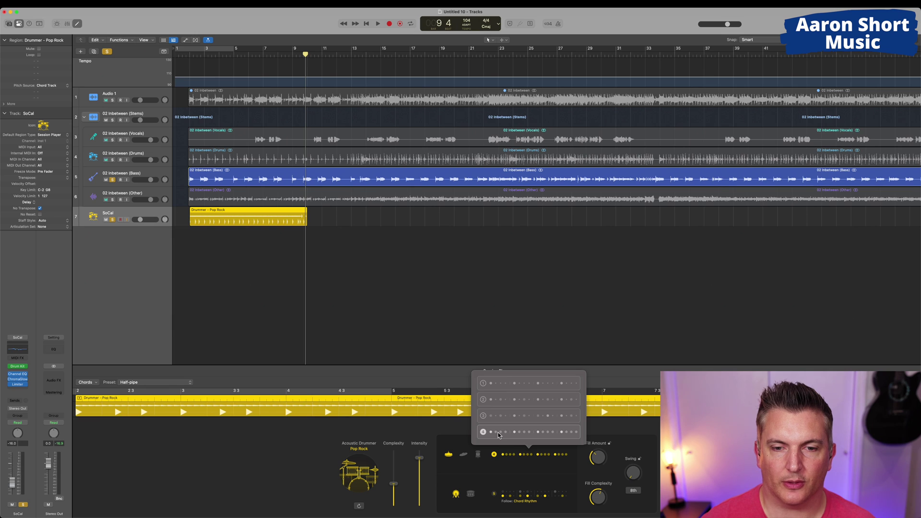
click(275, 449)
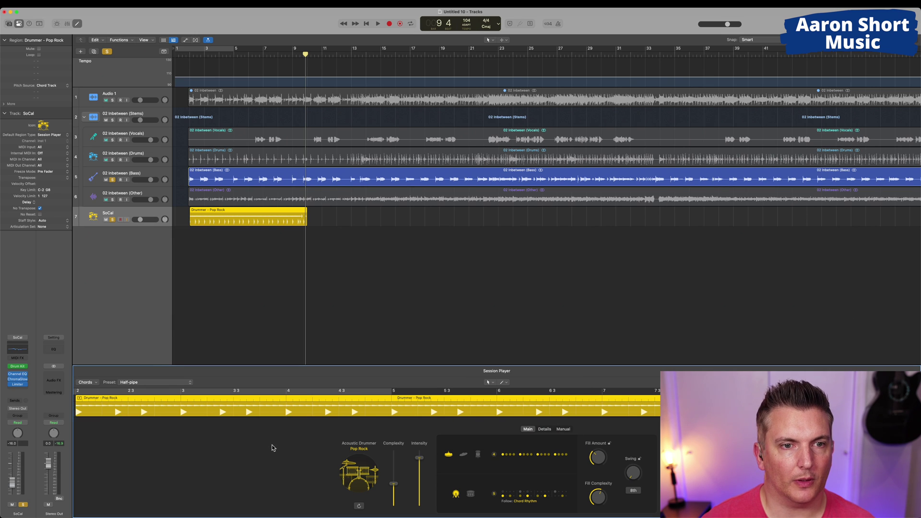
- Play the edited drummer pattern with the Bass stem from bar 2
click(189, 54)
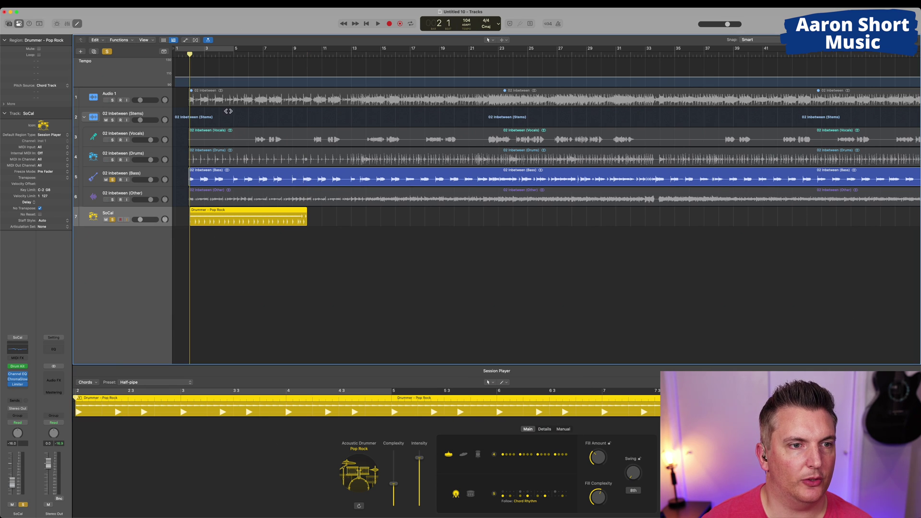
key(space)
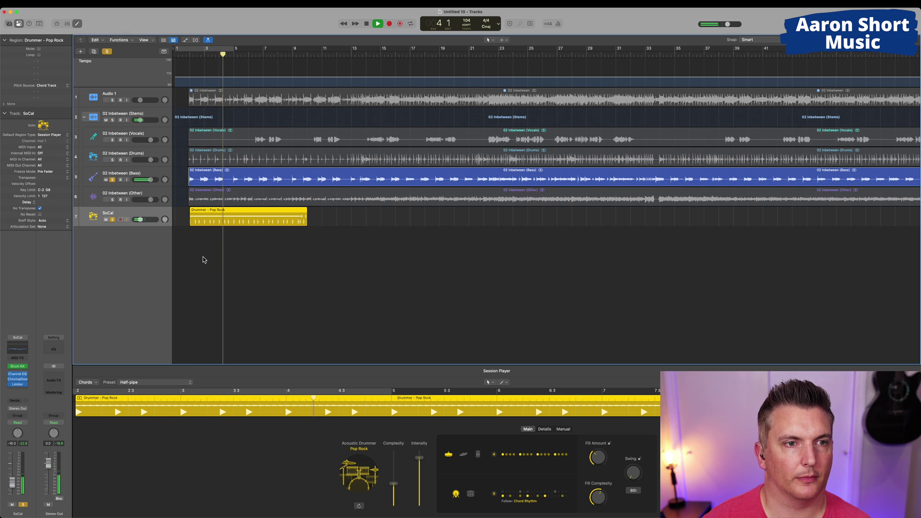
key(space)
- Solo the Drums stem in place of the drummer track and play it with the Bass stem for comparison
click(112, 220)
click(113, 160)
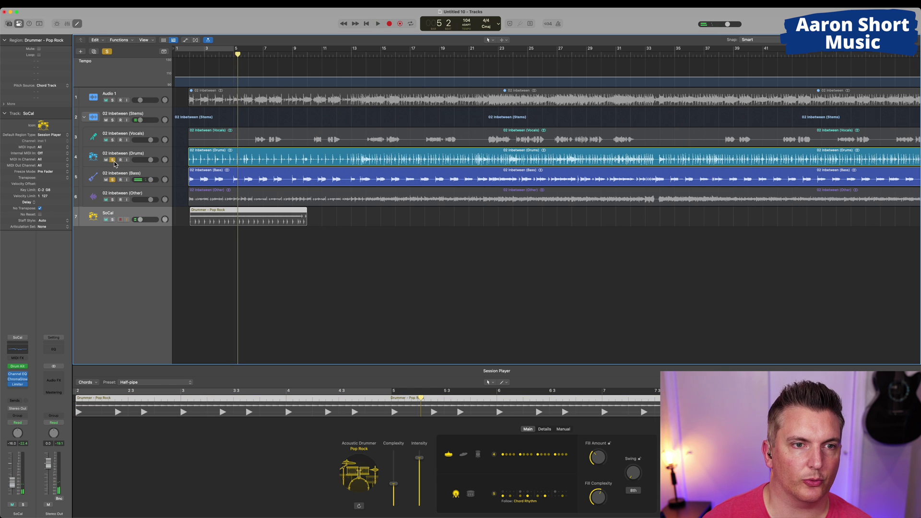
key(space)
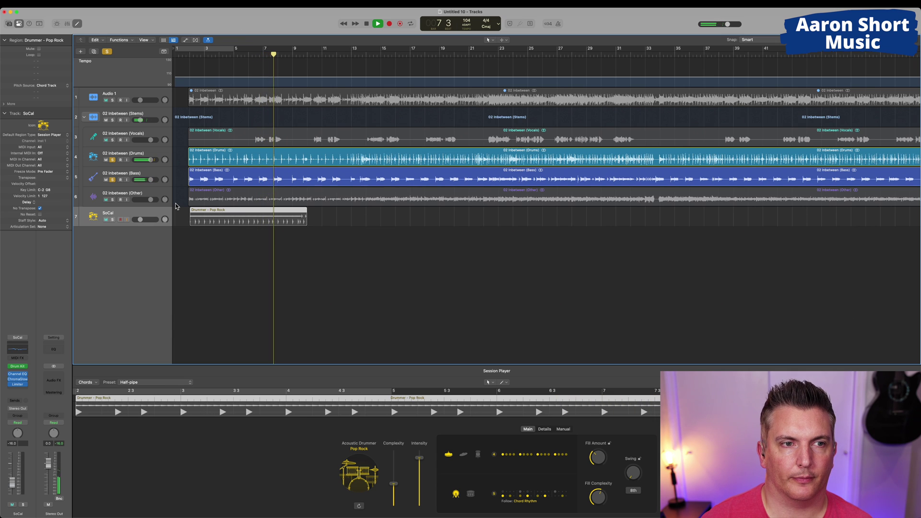
key(space)
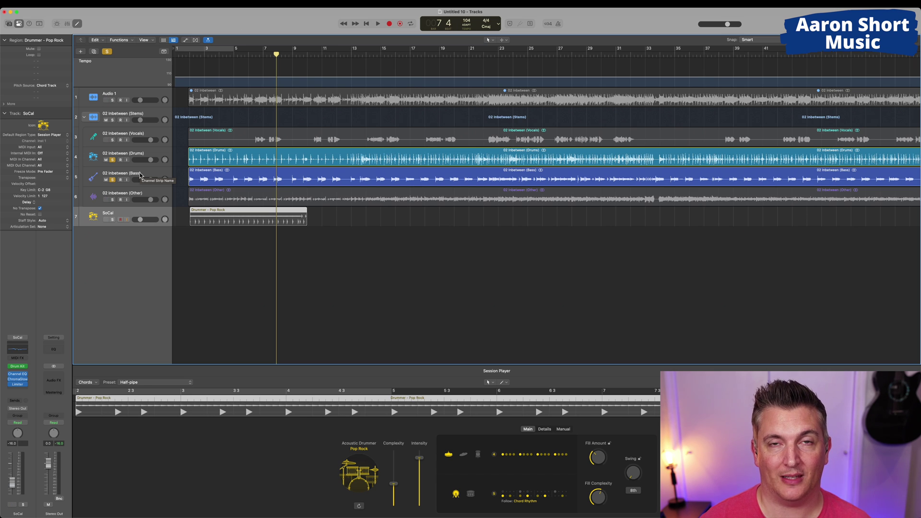
- Create a Session Player track with a Pop Songwriter Bass Player and move its region to start at bar 2
click(76, 2)
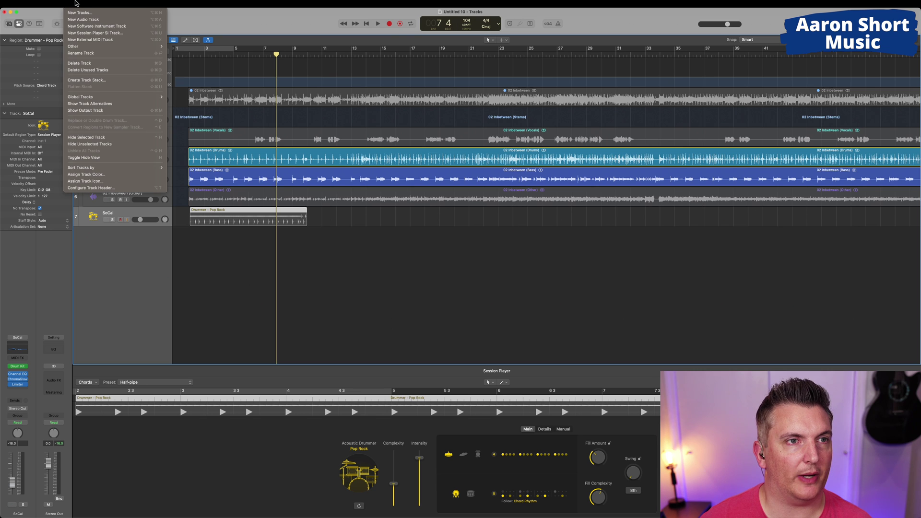
click(94, 33)
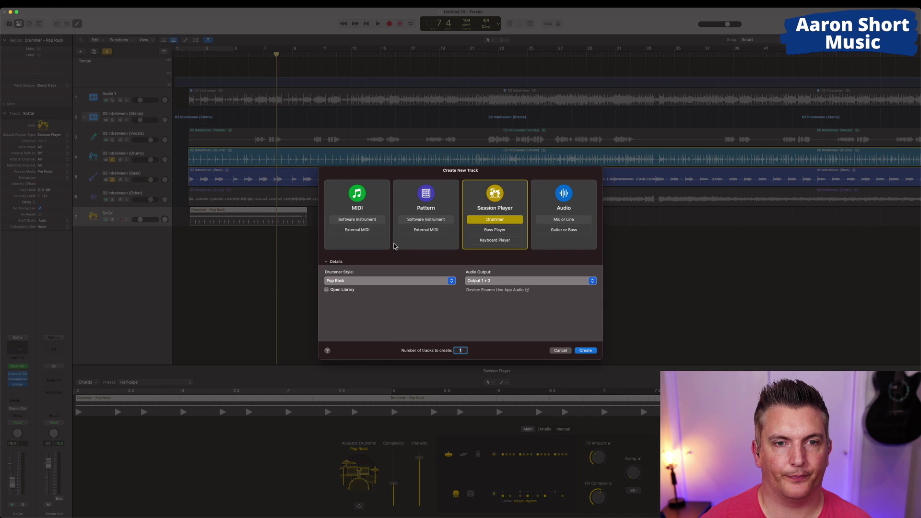
click(494, 231)
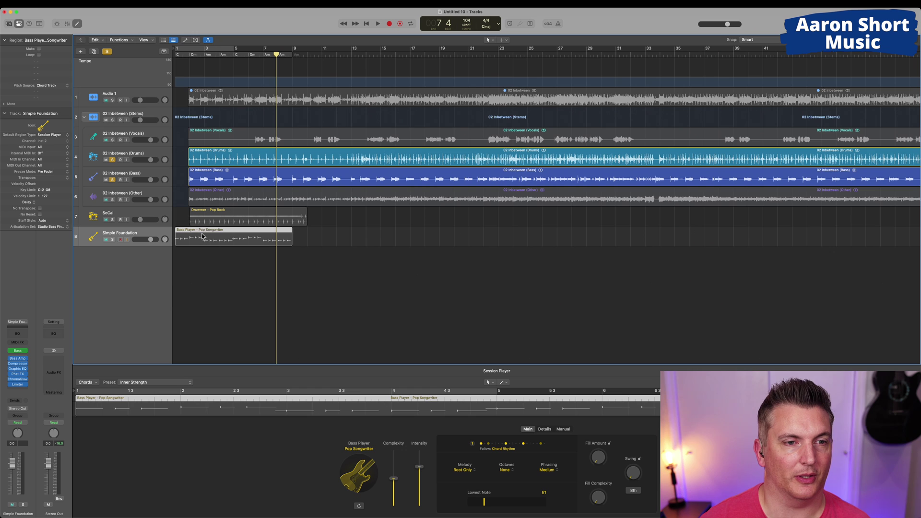
drag(202, 236, 217, 237)
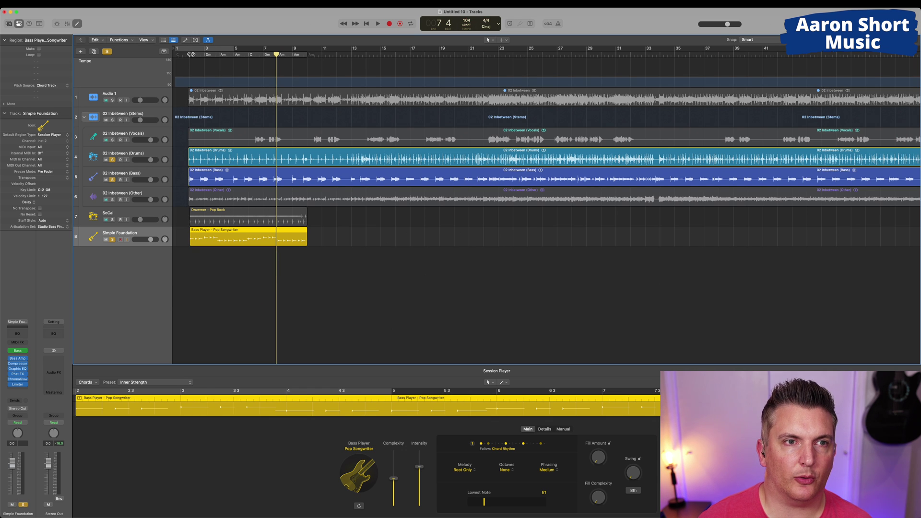
- Play the Session Player bass together with the Drums stem from bar 2
click(192, 55)
key(space)
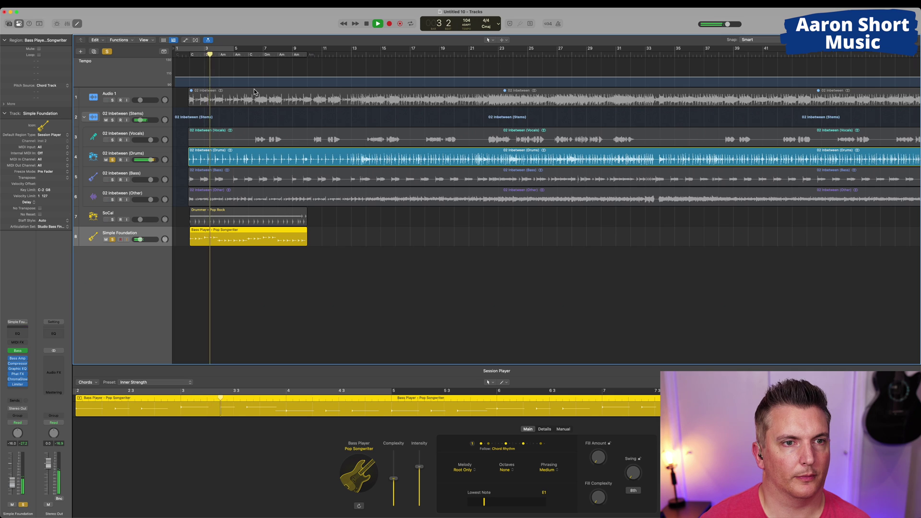
key(space)
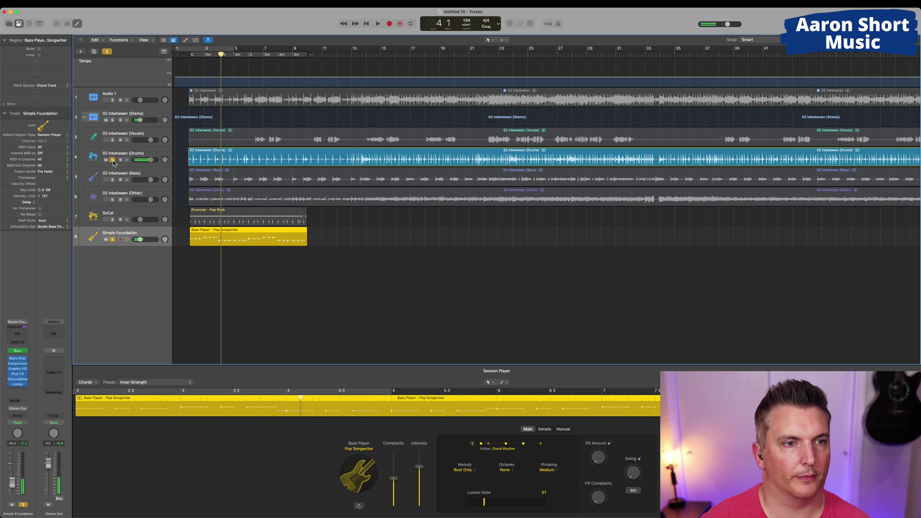
- Solo the SoCal drummer track in place of the Drums stem and play it with the Session Player bass from bar 2
click(112, 161)
click(113, 221)
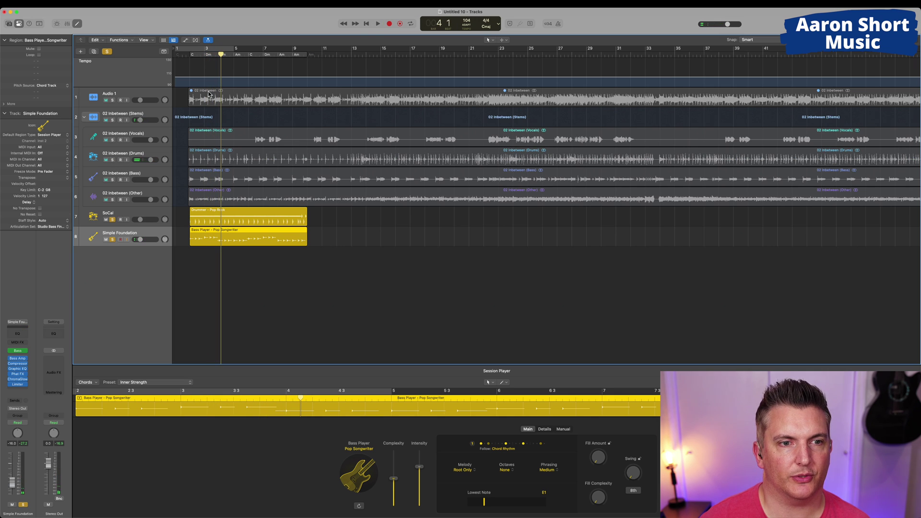
click(190, 54)
key(space)
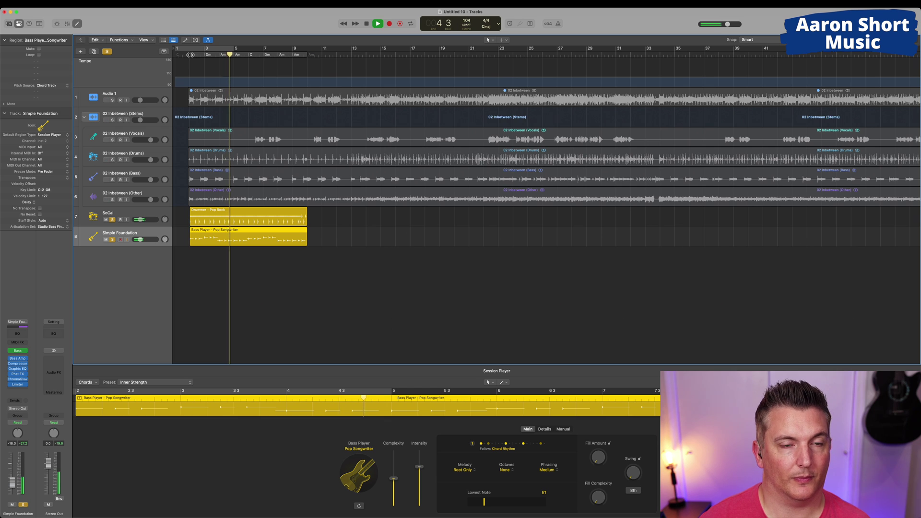
key(space)
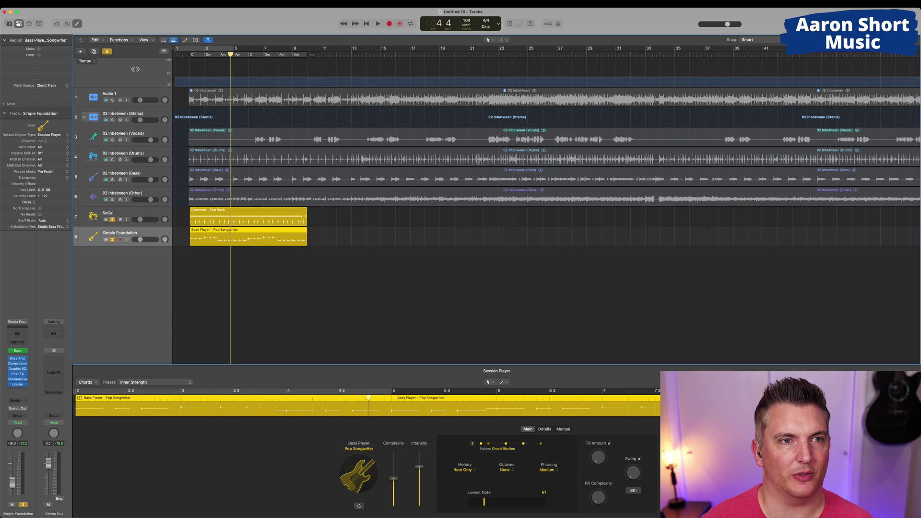
scroll(214, 93, down, 2)
scroll(215, 93, up, 2)
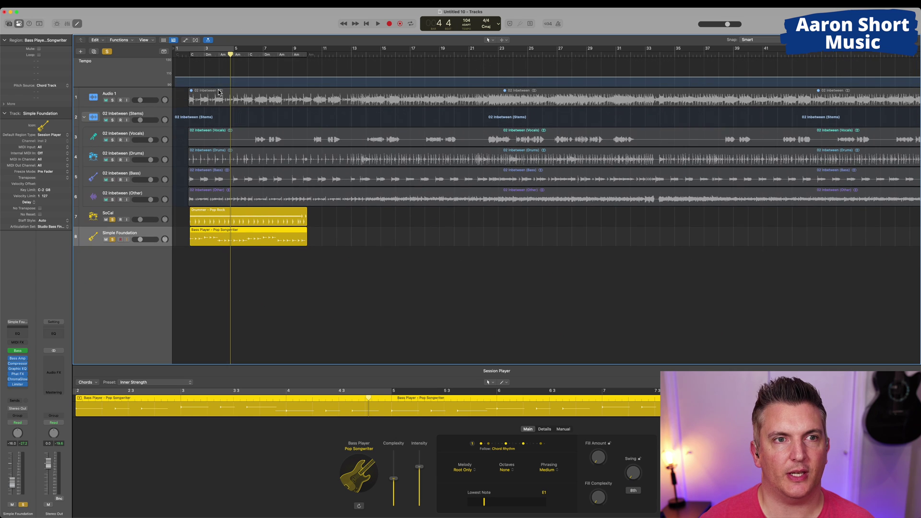
- Show the Chord Track among the global tracks and place the playhead at bar 2
click(194, 55)
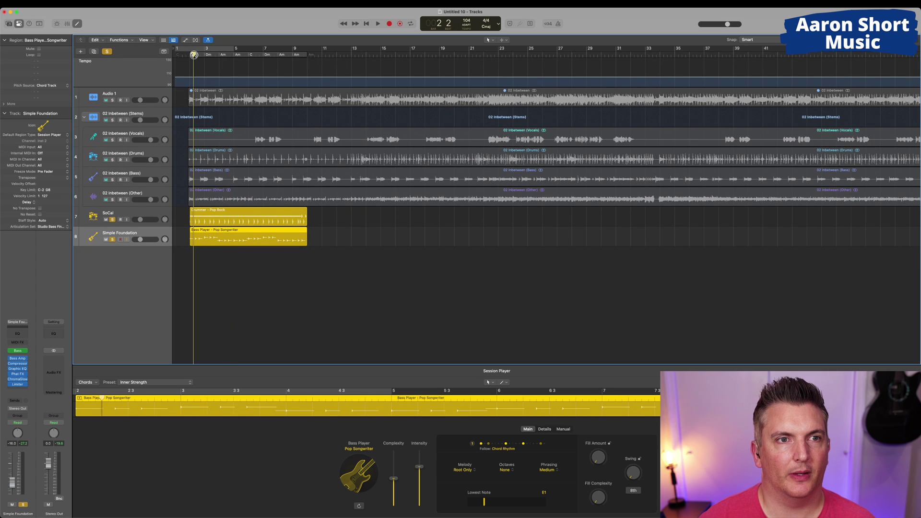
click(200, 84)
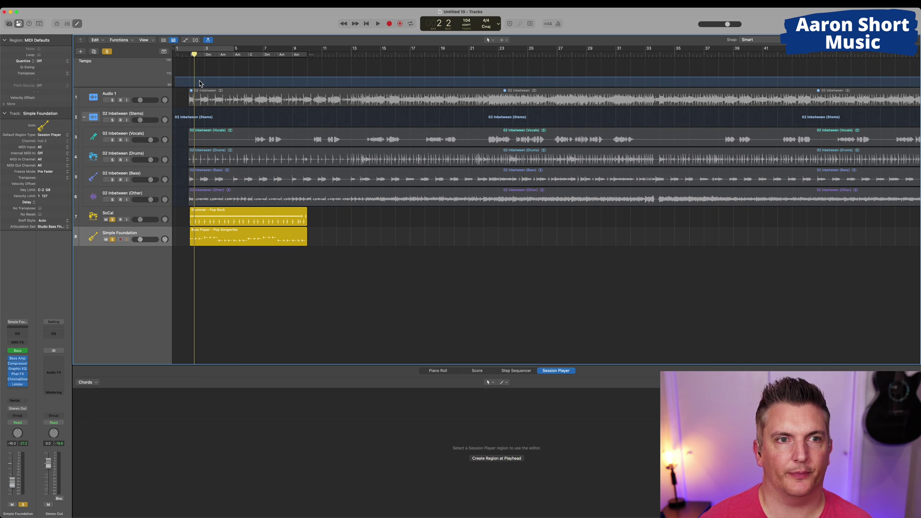
key(alt+g)
click(182, 84)
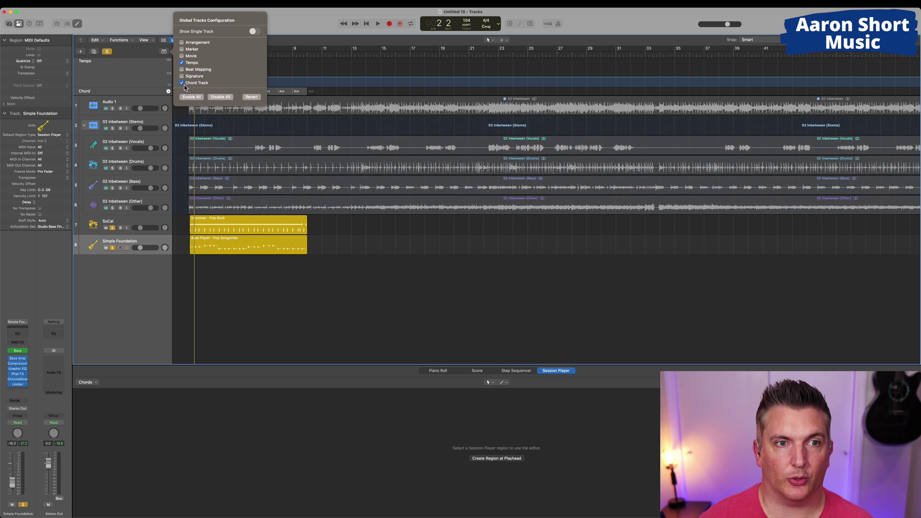
key(Escape)
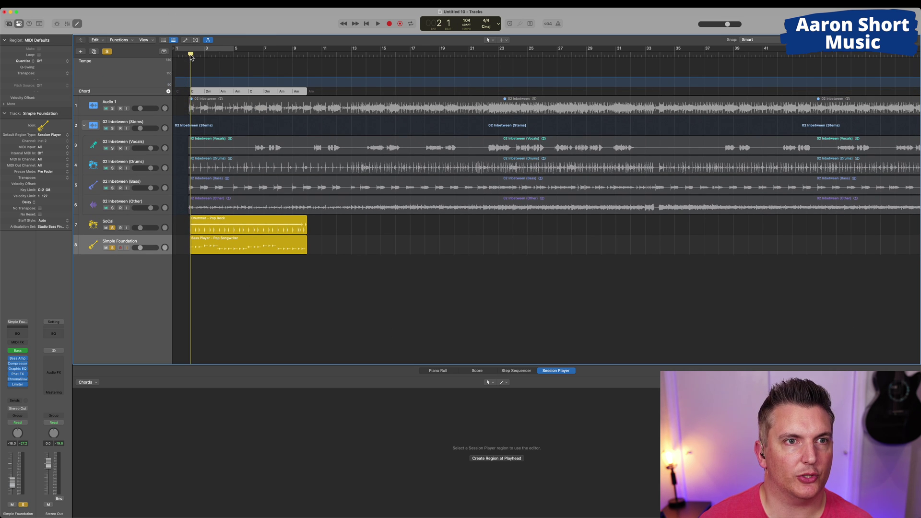
drag(190, 53, 190, 54)
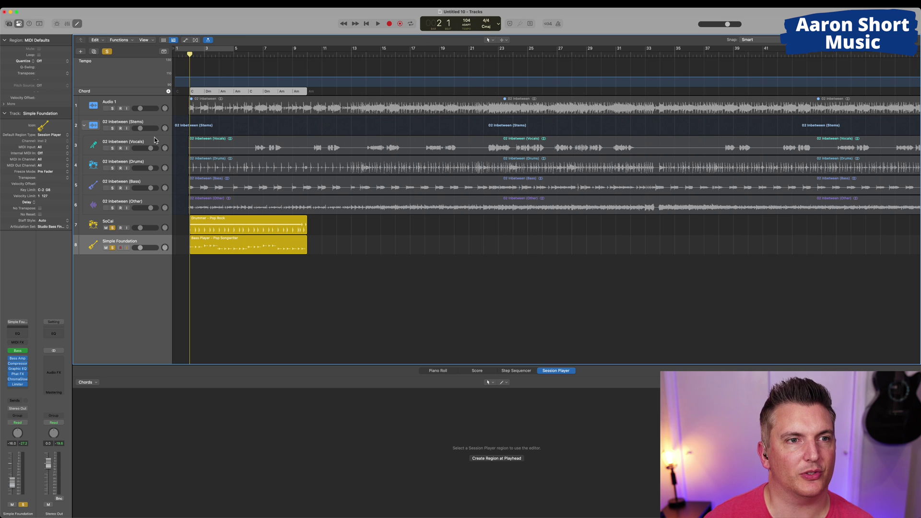
- Change the first chord of the progression to G and the second to D major with an F# bass note
click(169, 92)
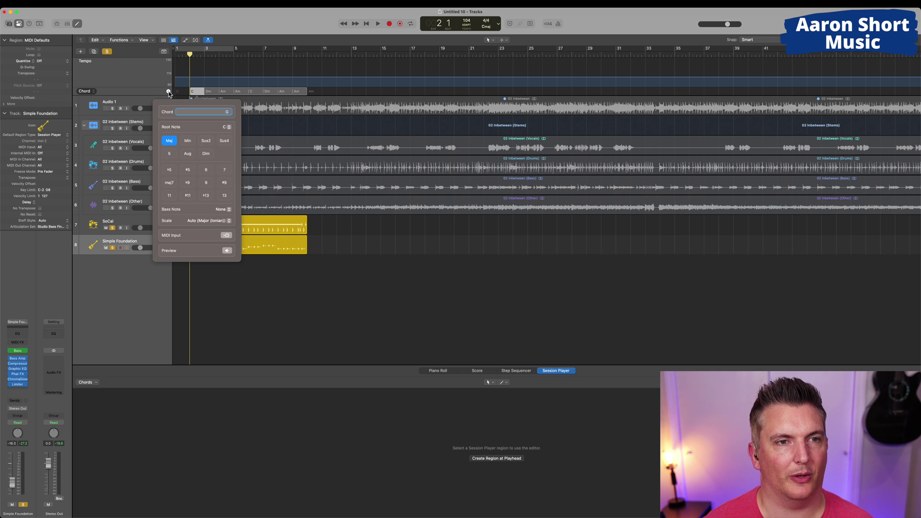
key(Return)
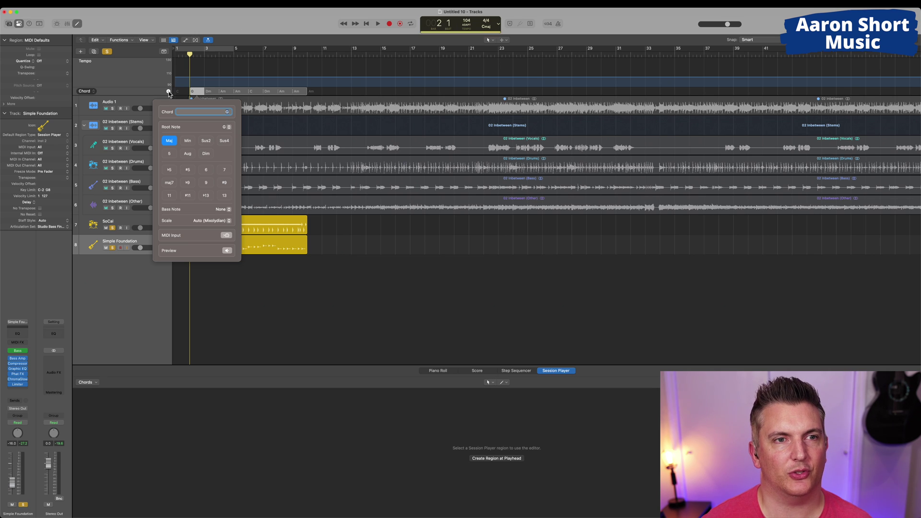
click(209, 93)
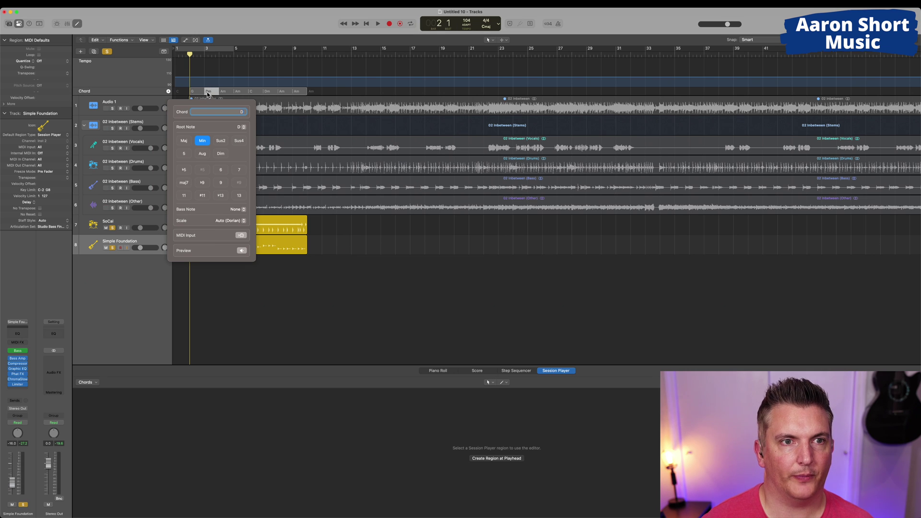
click(239, 214)
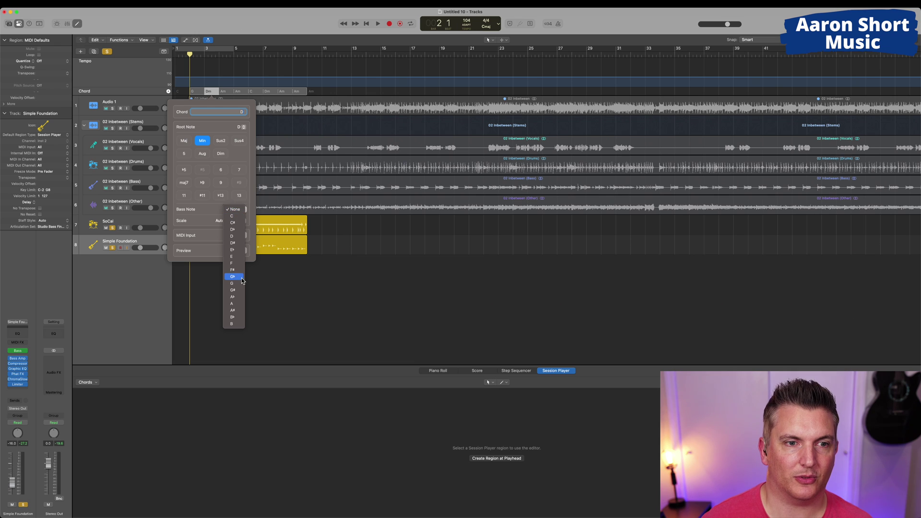
click(242, 274)
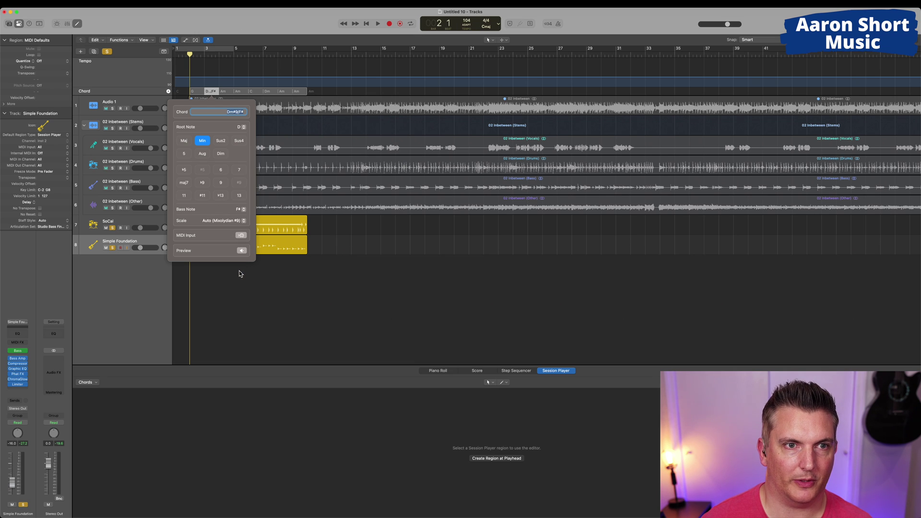
click(182, 142)
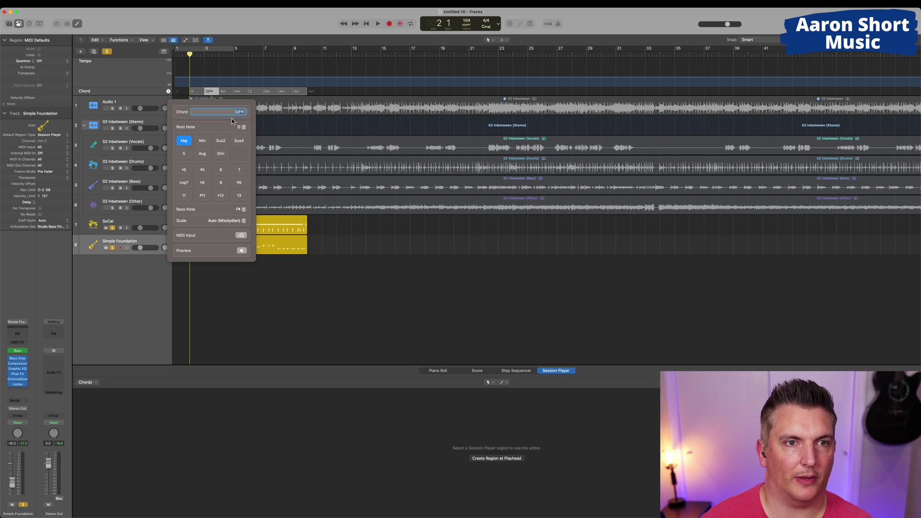
- Change the third chord of the progression to Em and the fourth to C
key(Right)
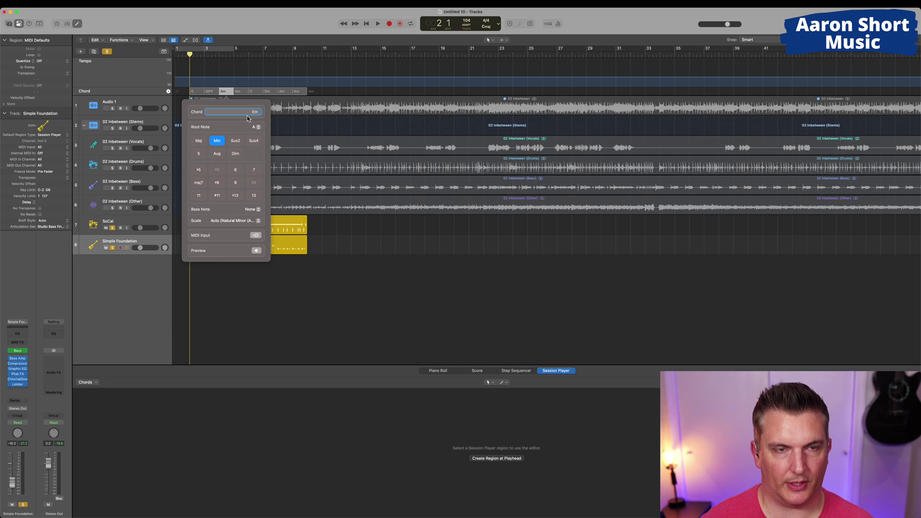
key(Tab)
text(C)
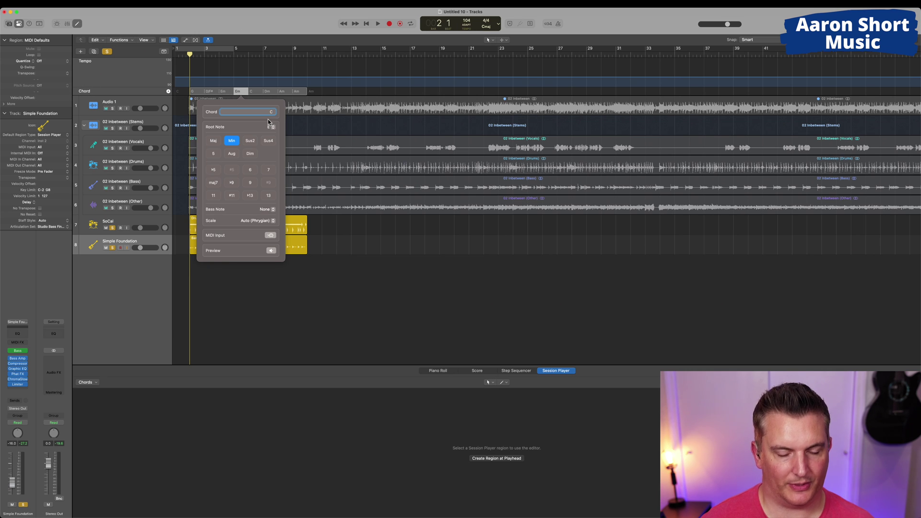
- Change the fifth chord of the progression to G and the sixth to D major
click(254, 92)
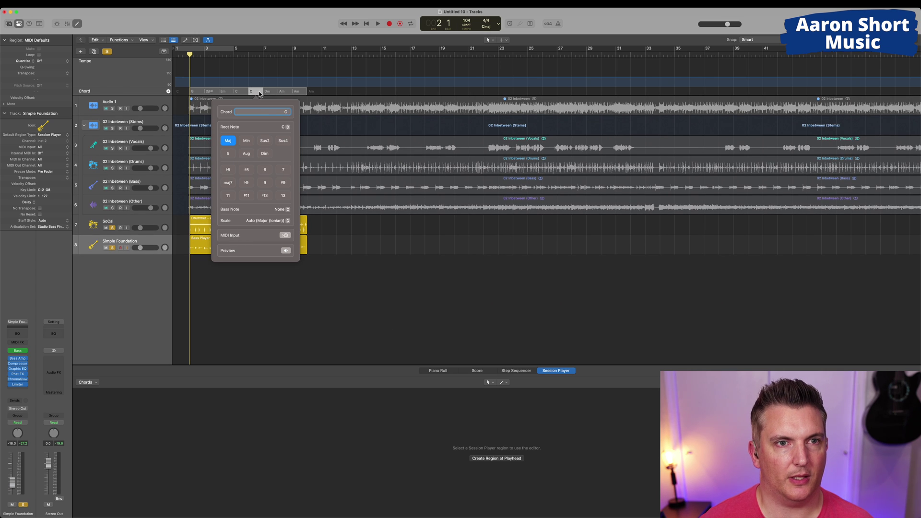
text(G)
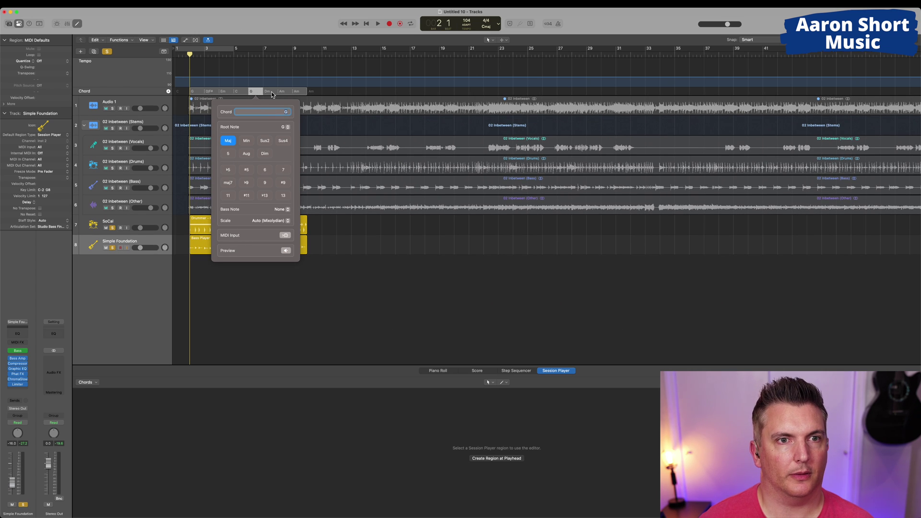
click(271, 92)
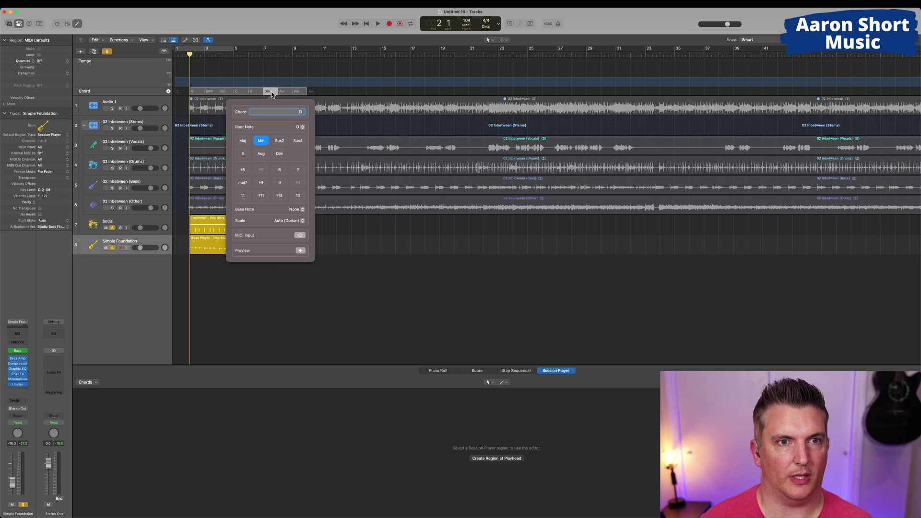
text(D)
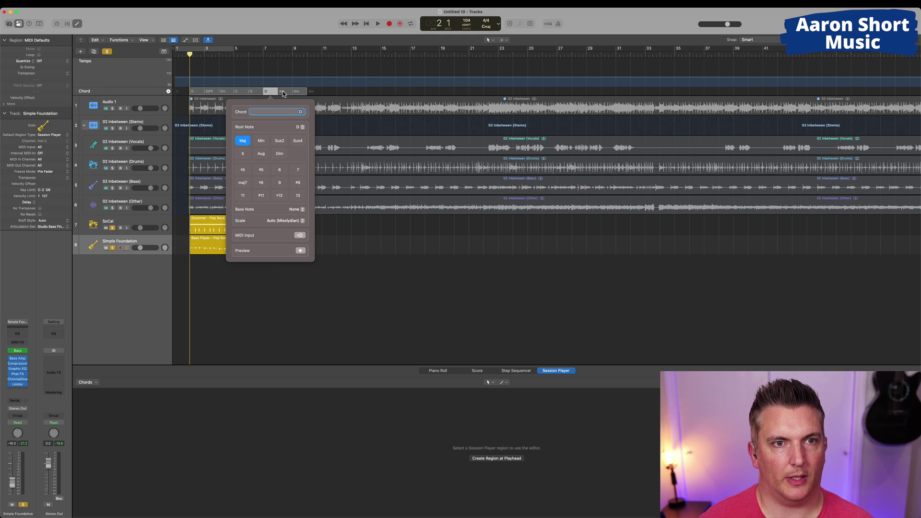
- Change the last two chords to Em and C, and repeat the eight-chord progression up to about bar 26
click(283, 91)
text(Em)
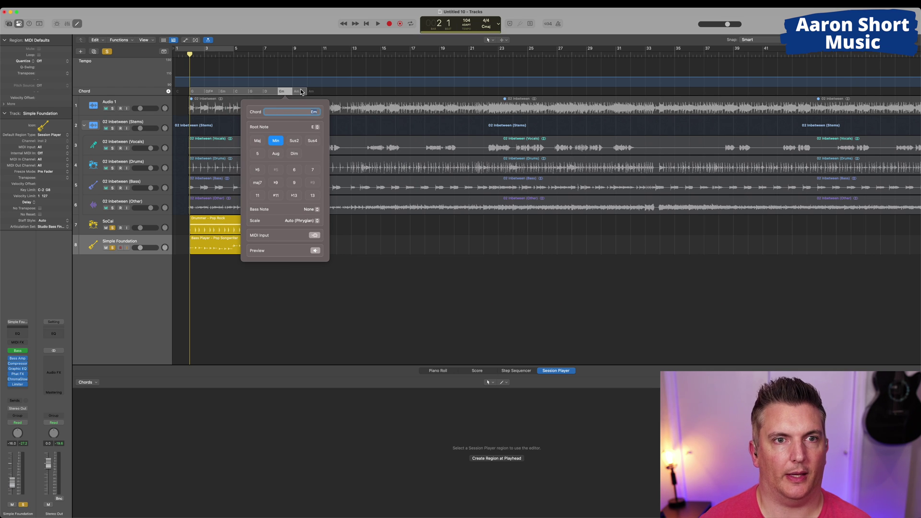
click(300, 91)
key(Return)
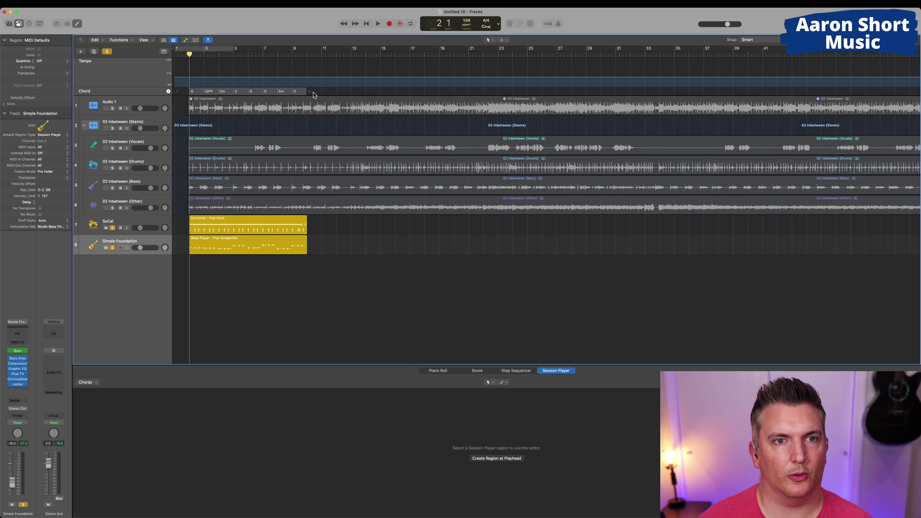
drag(308, 92, 542, 113)
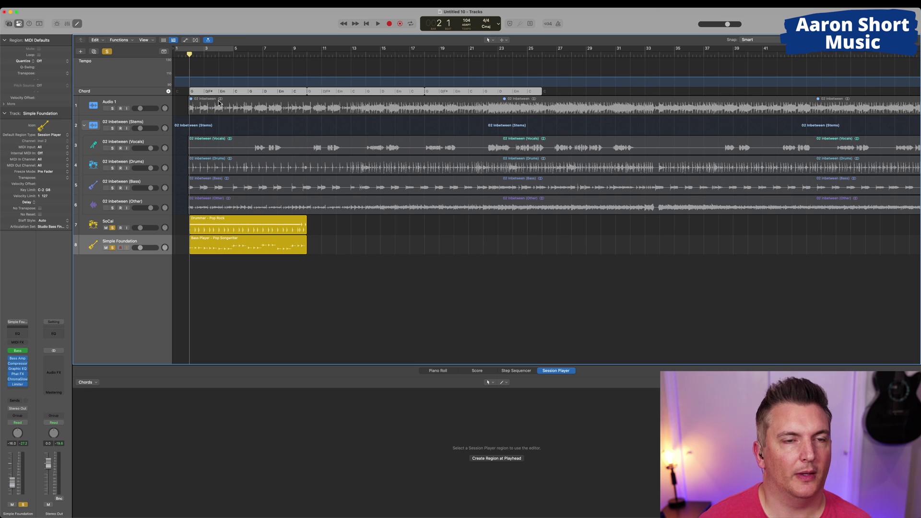
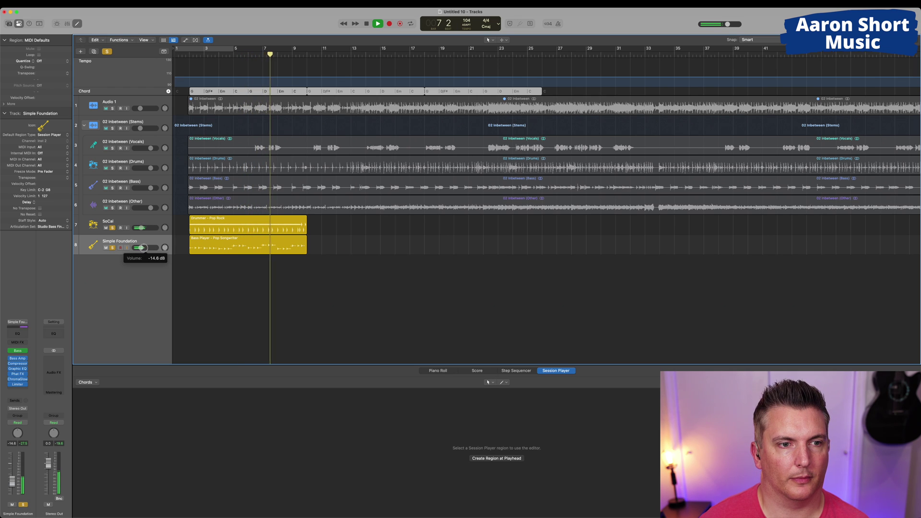
- Play the Session Player drums and bass with the new chords and set the Simple Foundation track's volume to -14.0 dB
drag(142, 251, 146, 251)
key(space)
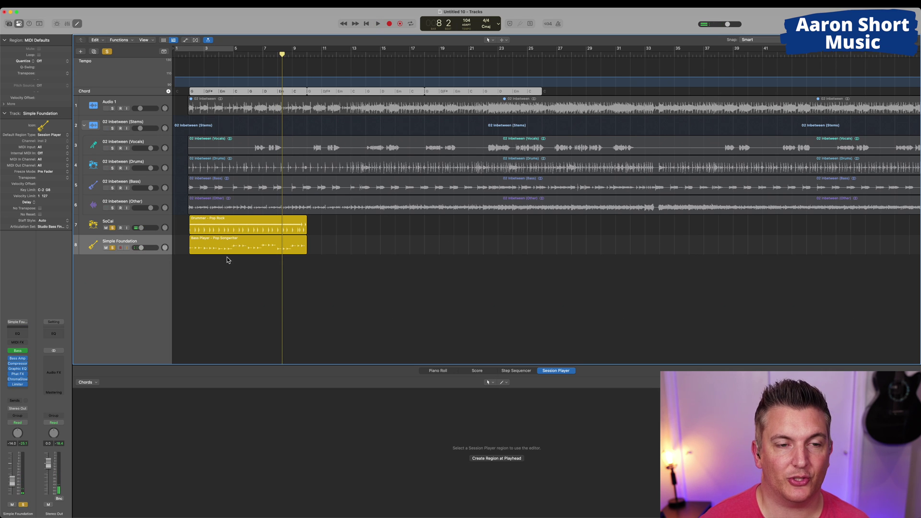
- Solo only the Bass stem in place of both Session Player tracks and play it from bar 2 for comparison
click(186, 54)
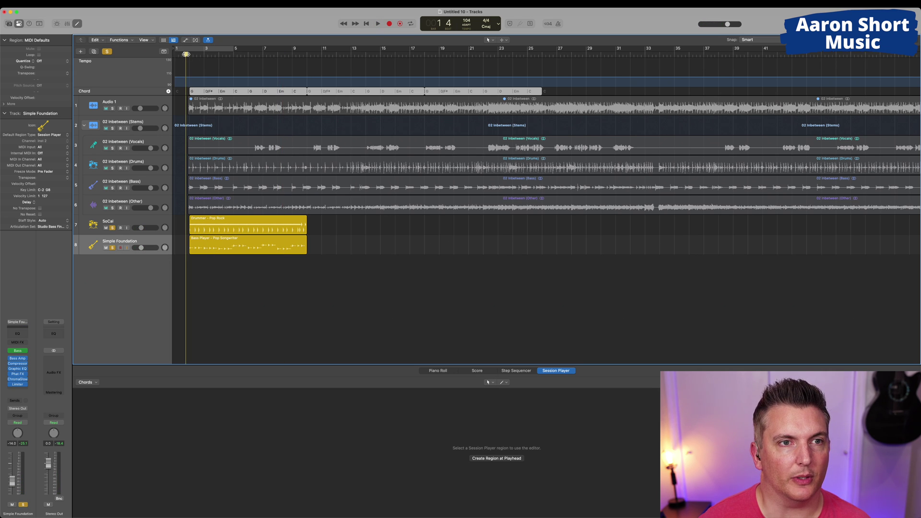
click(205, 238)
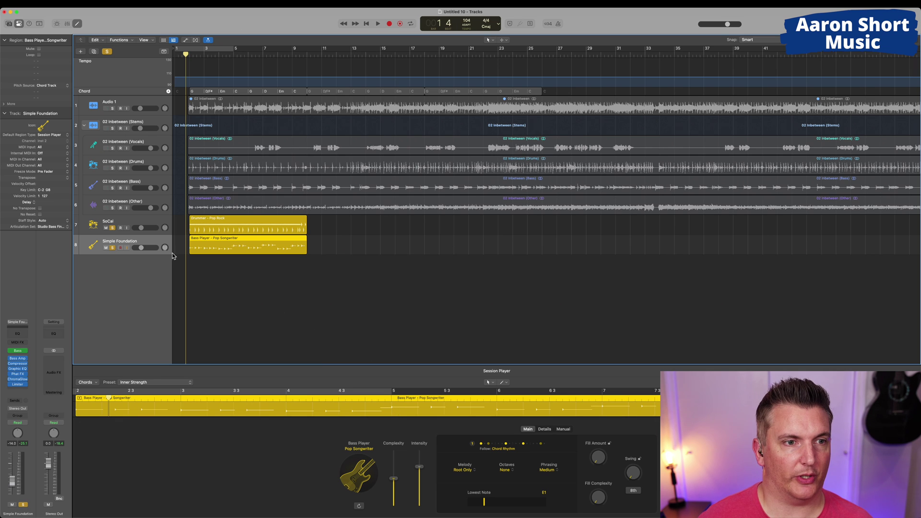
click(113, 248)
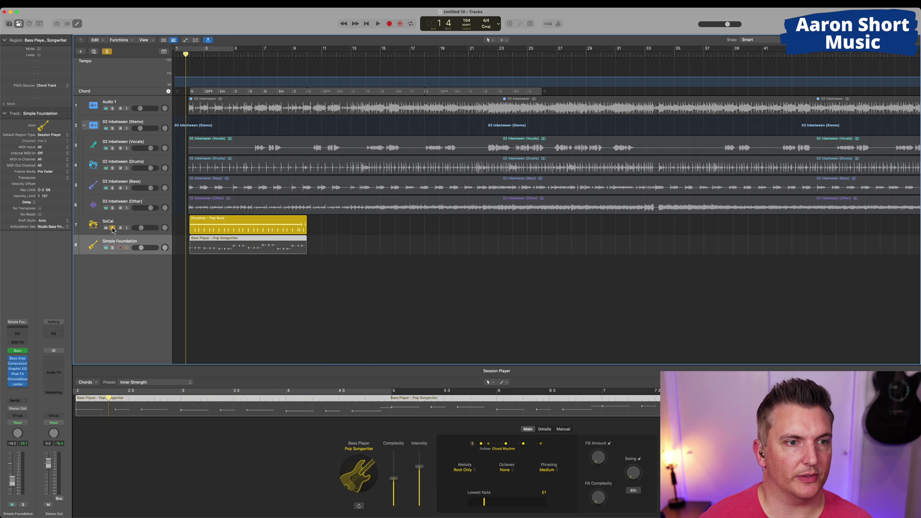
click(112, 188)
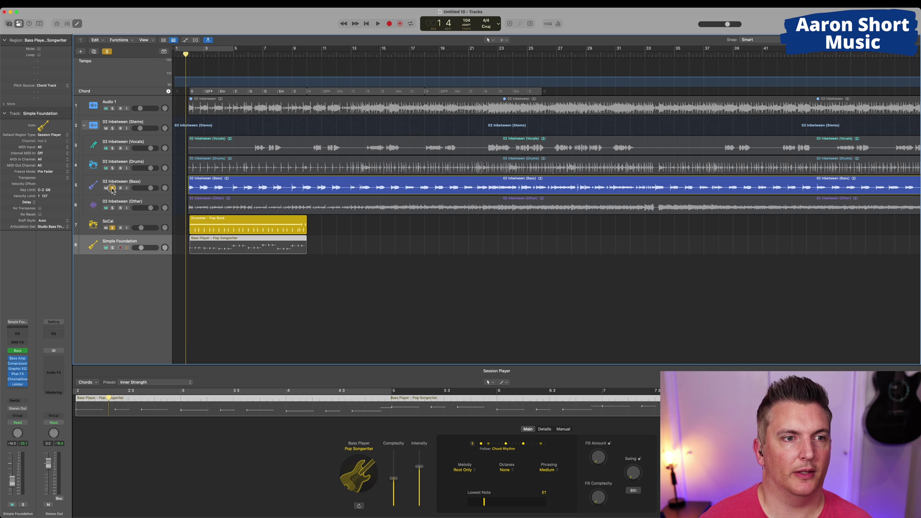
click(112, 228)
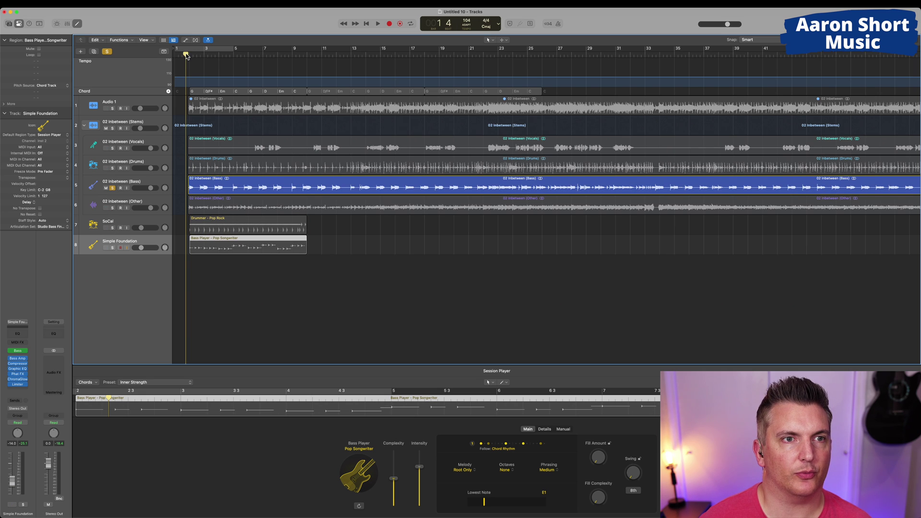
drag(186, 54, 188, 54)
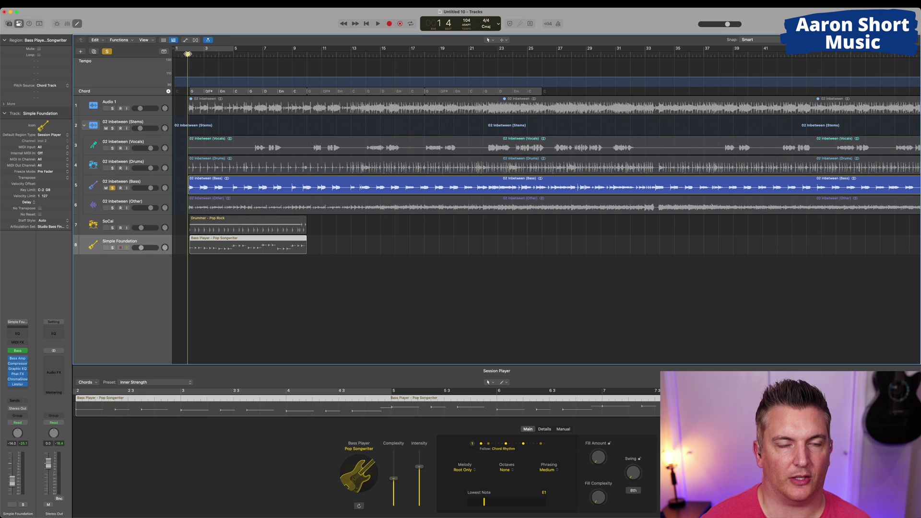
key(space)
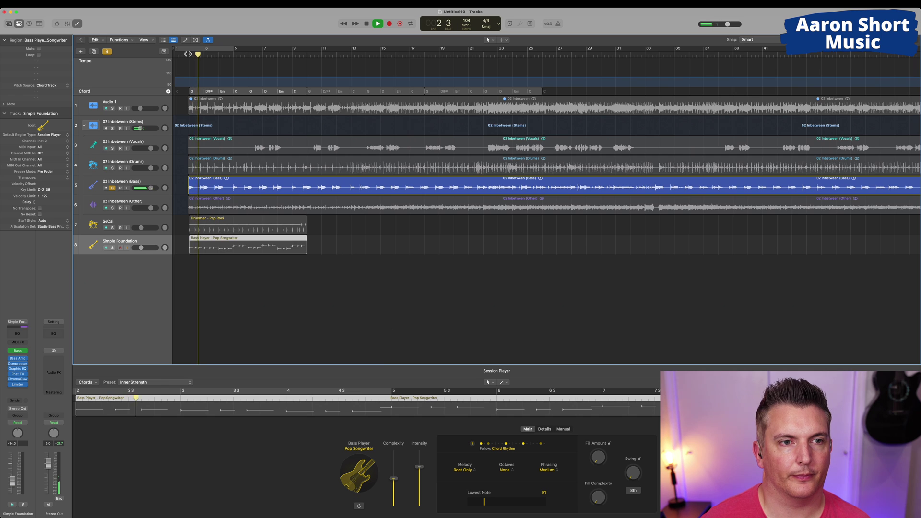
- Stop playback, solo the Simple Foundation bass track and set its bass player's Melody to Some Notes
key(space)
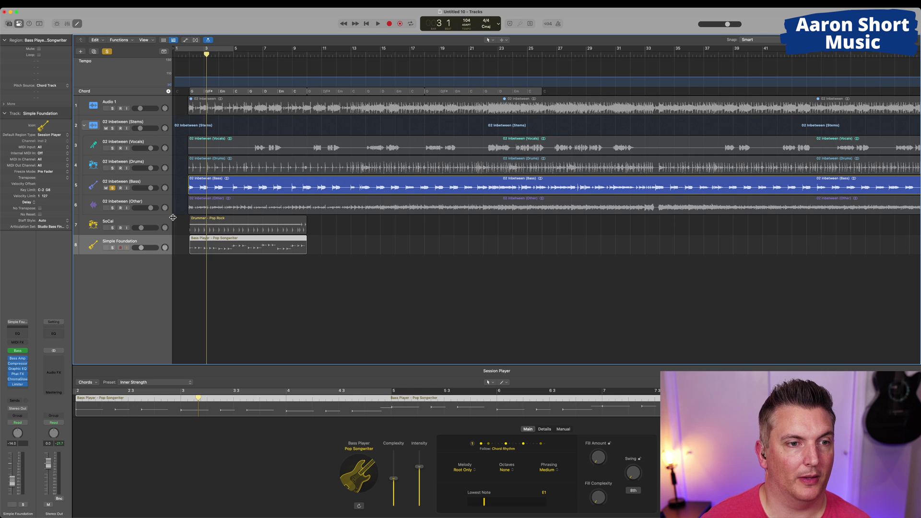
click(112, 248)
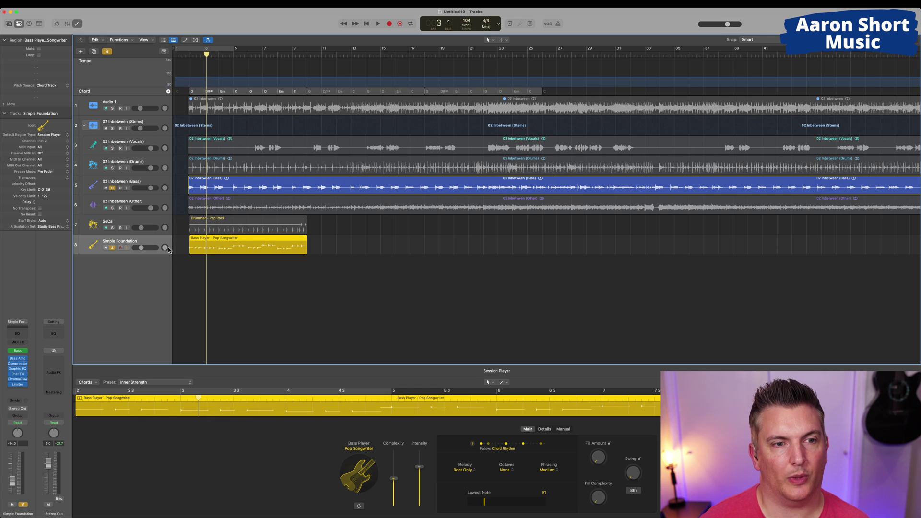
click(190, 55)
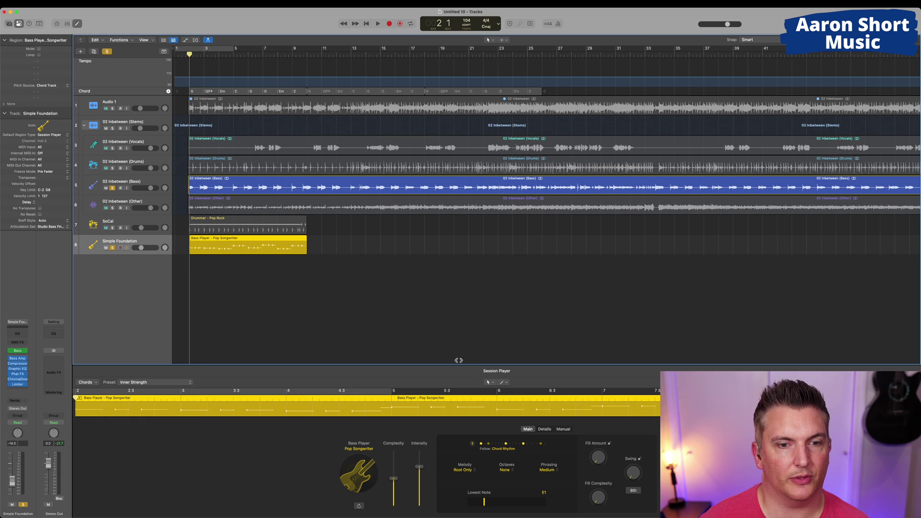
click(463, 470)
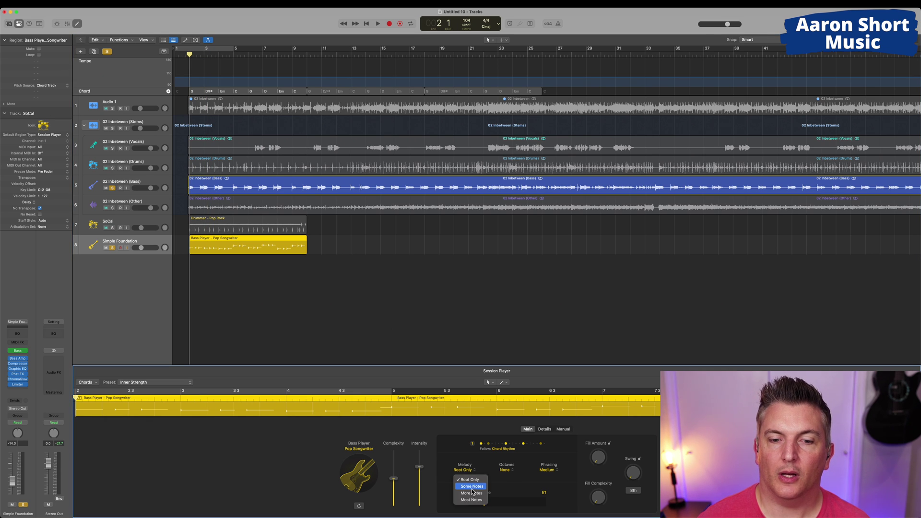
click(471, 486)
- Listen to the Session Player bass on its own from bar 2 with the new melody setting
key(space)
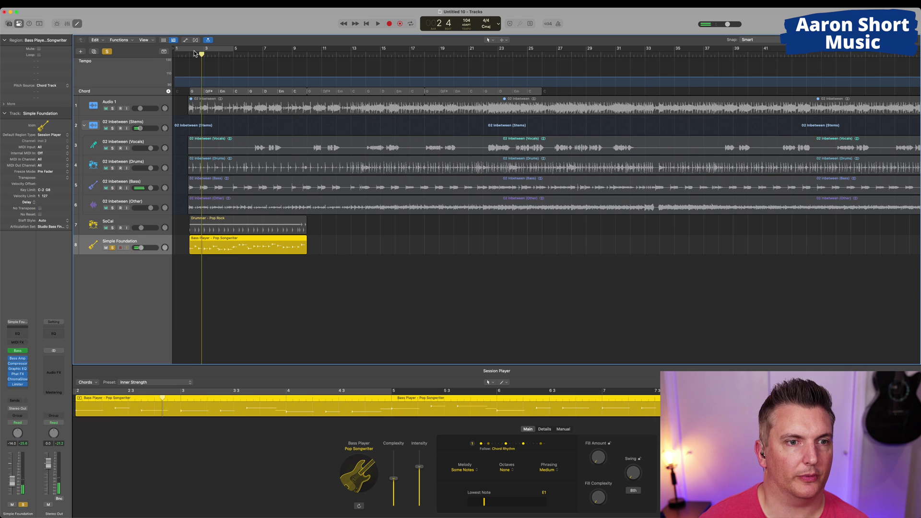
click(190, 55)
key(space)
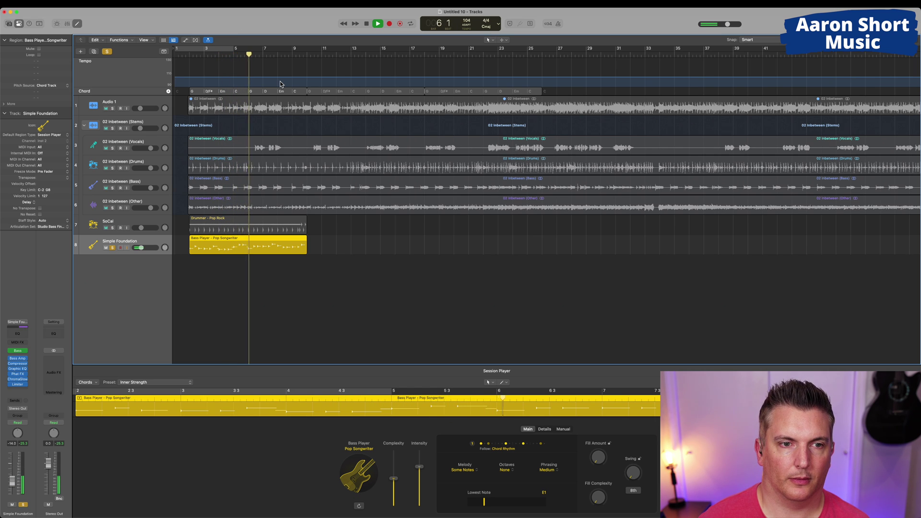
key(space)
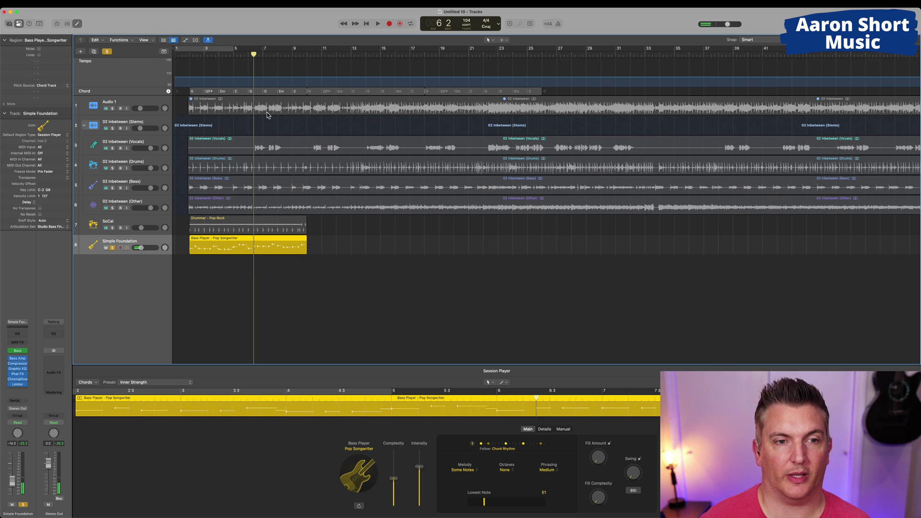
- Solo the SoCal drummer together with the Simple Foundation bass and play both from just before bar 2
click(112, 228)
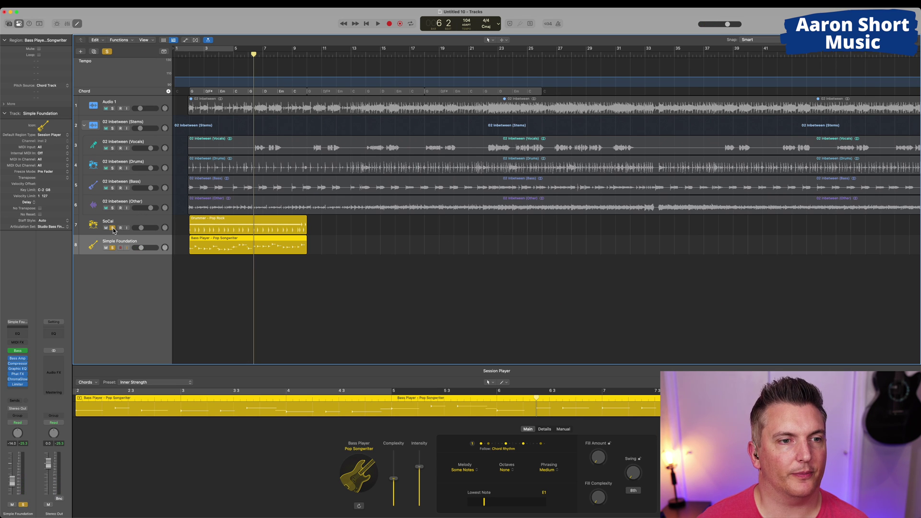
click(190, 57)
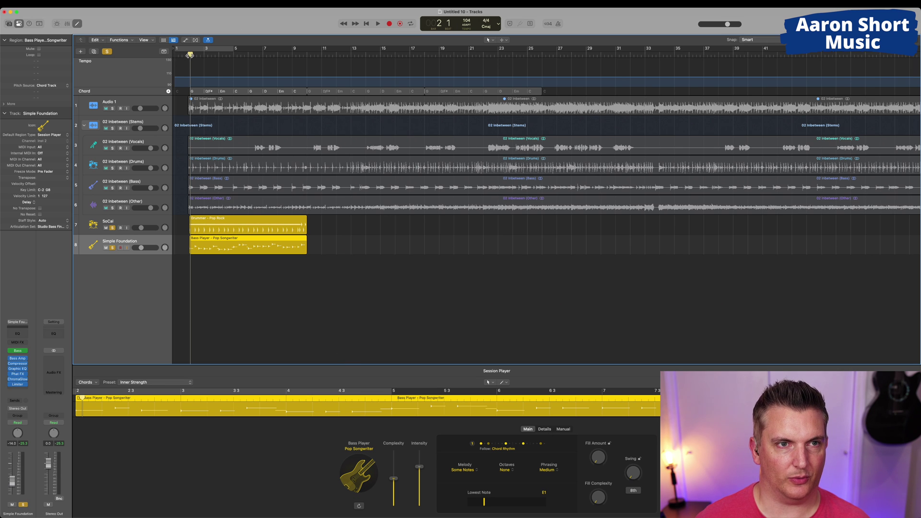
drag(189, 55, 184, 57)
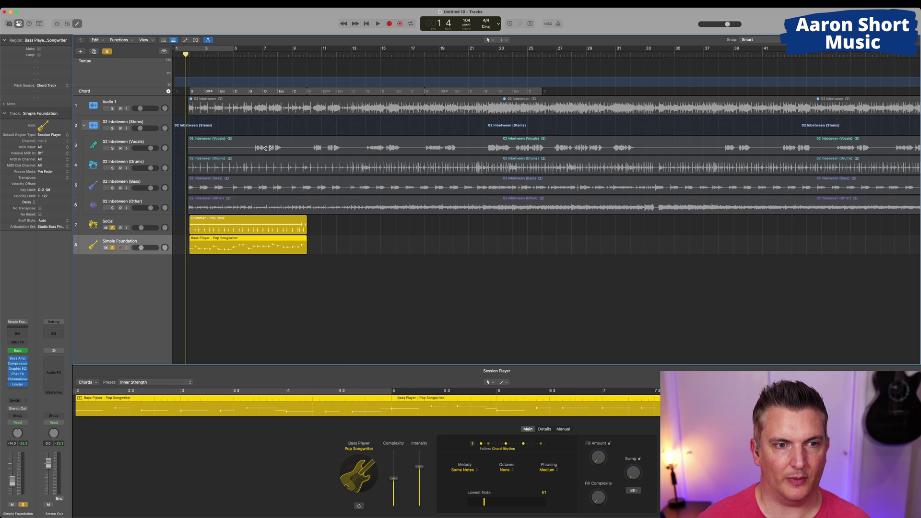
key(space)
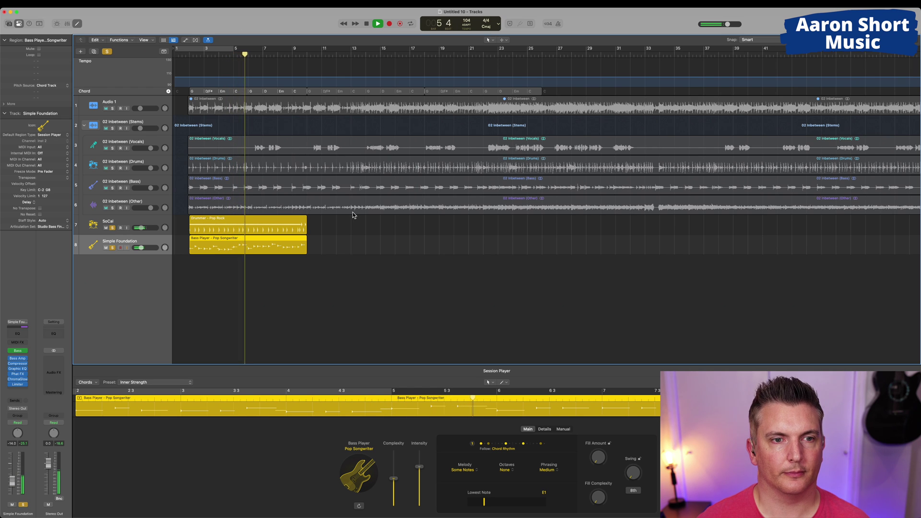
key(space)
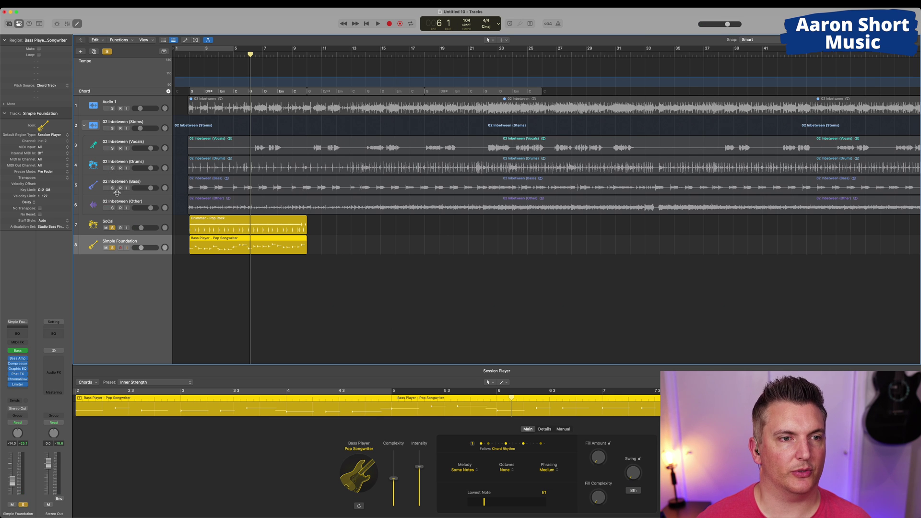
- Add the Other stem to the soloed tracks and play it with the Session Player drums and bass from just before bar 2
click(189, 208)
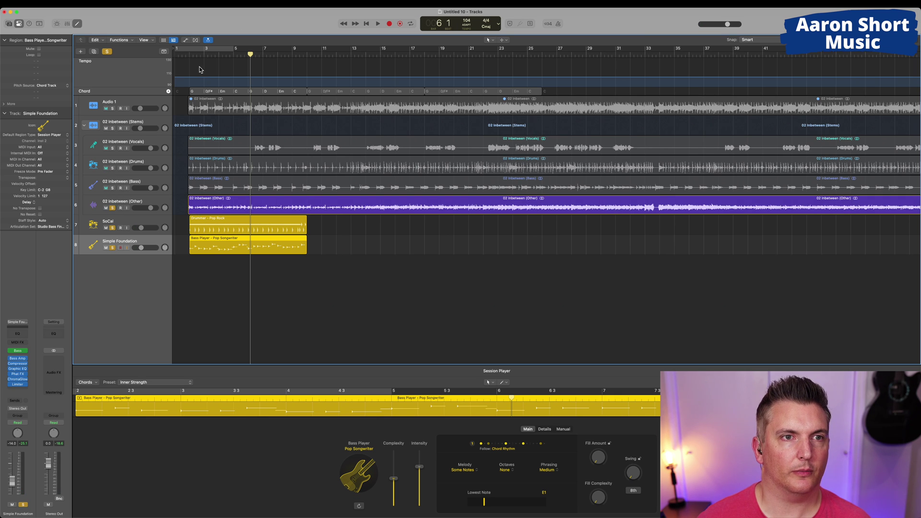
click(186, 54)
key(space)
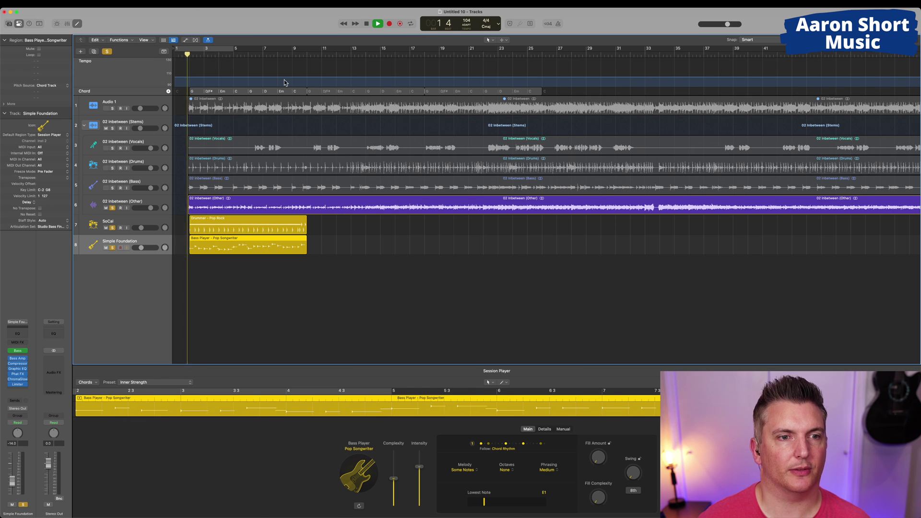
key(super+Right)
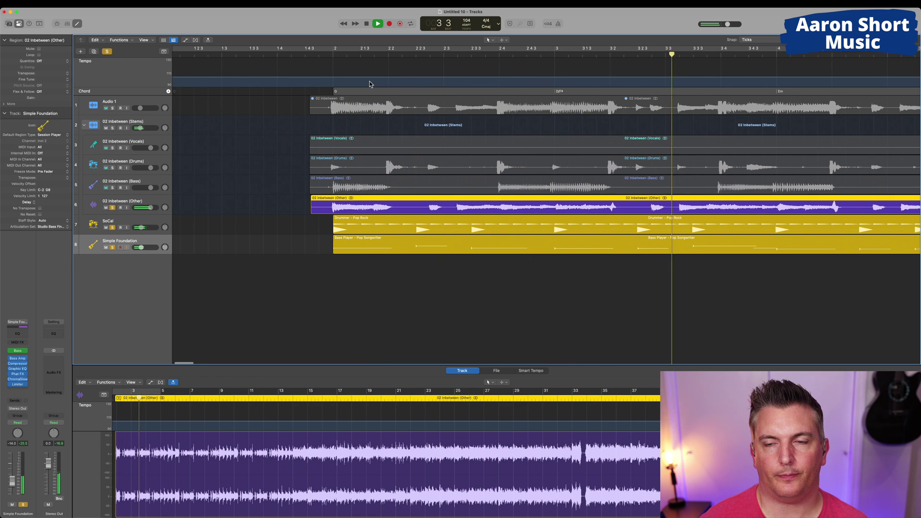
scroll(362, 125, right, 3)
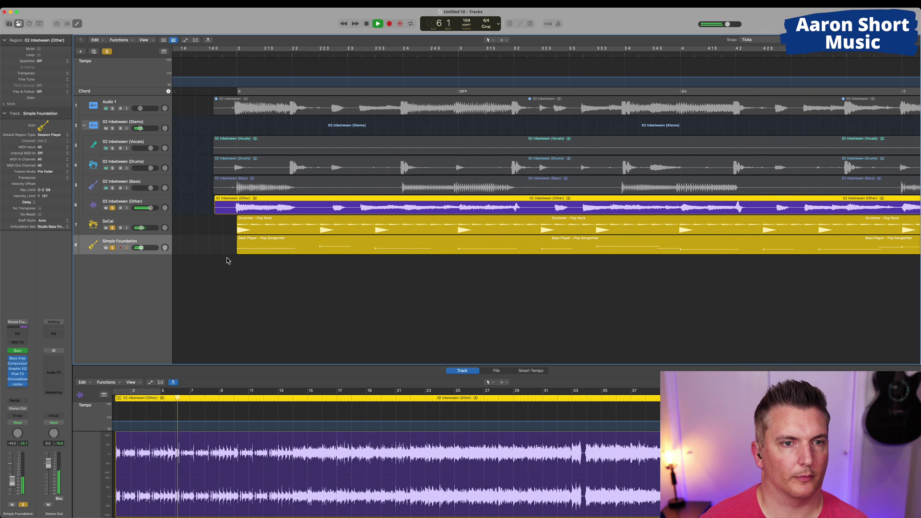
key(space)
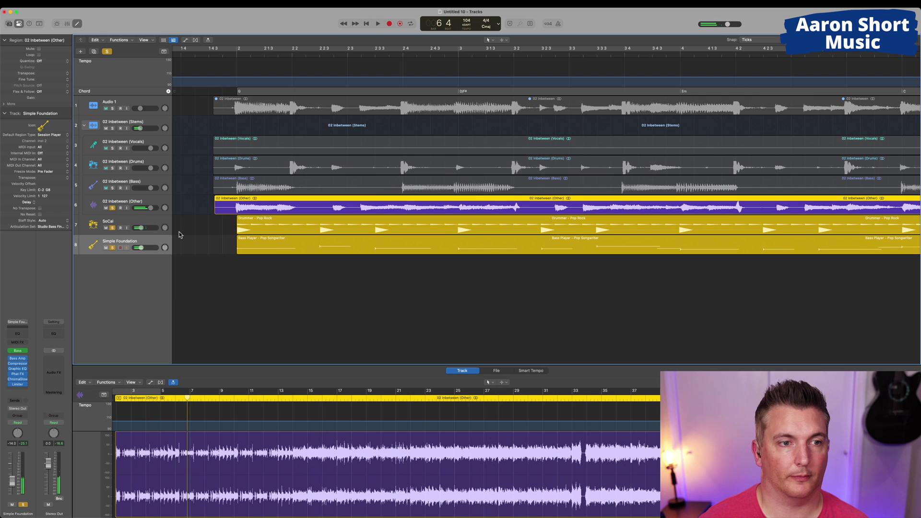
- Solo only the track stack of original stems in place of the Session Players and play it for comparison
click(112, 247)
click(112, 228)
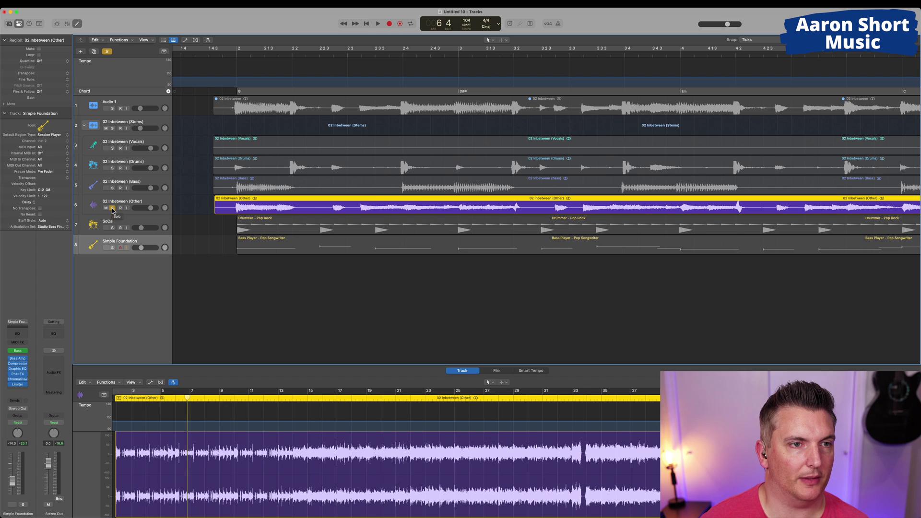
click(112, 208)
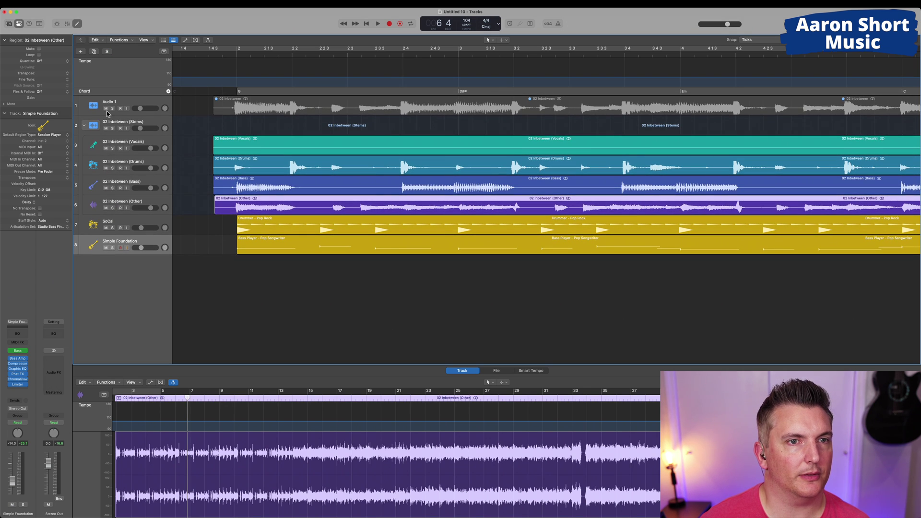
click(112, 128)
key(space)
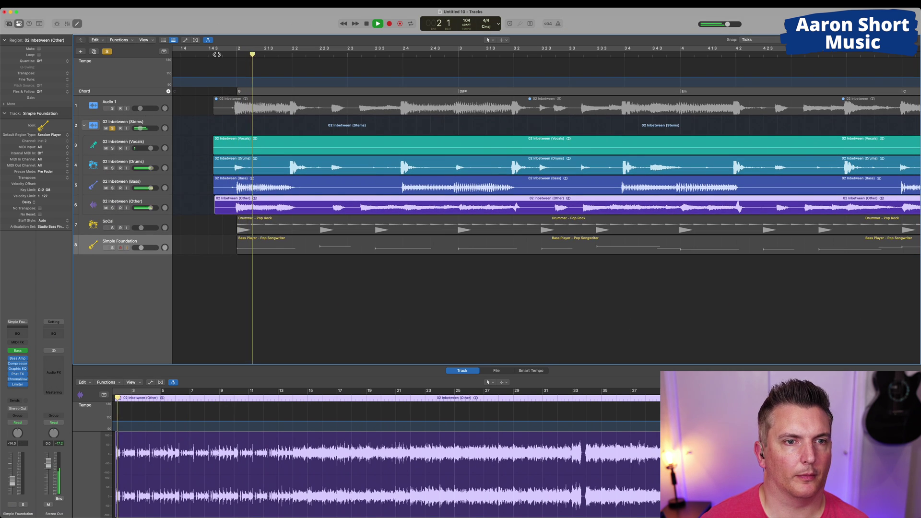
key(space)
- Unsolo the stem stack, solo the Simple Foundation, SoCal and Other tracks, and play them together
click(113, 129)
scroll(176, 196, left, 5)
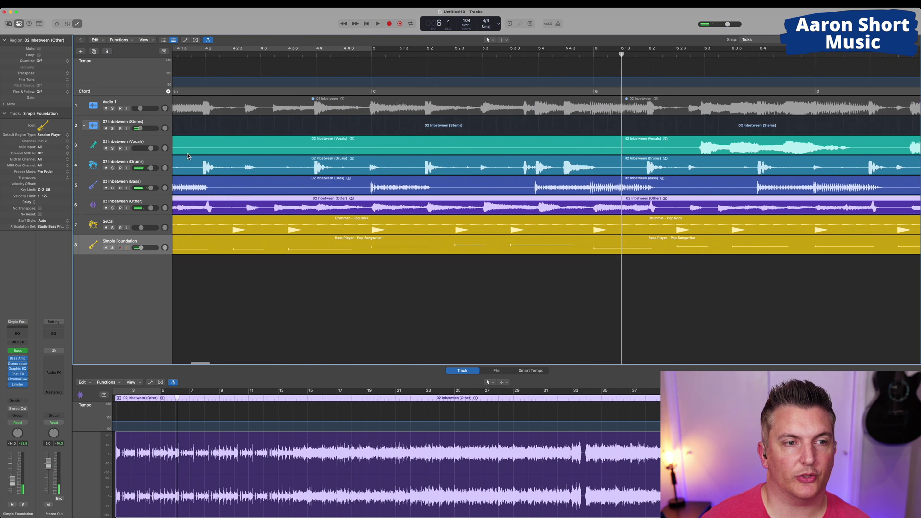
scroll(176, 196, left, 8)
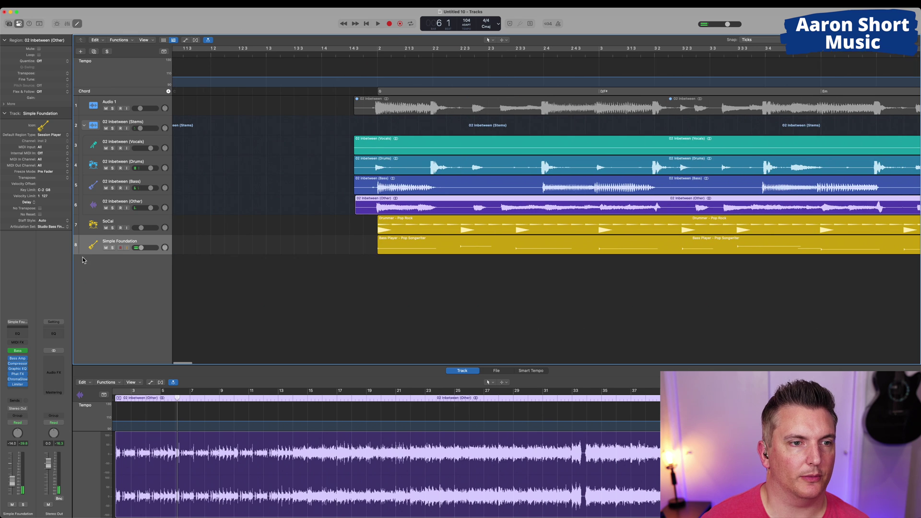
click(112, 248)
click(112, 227)
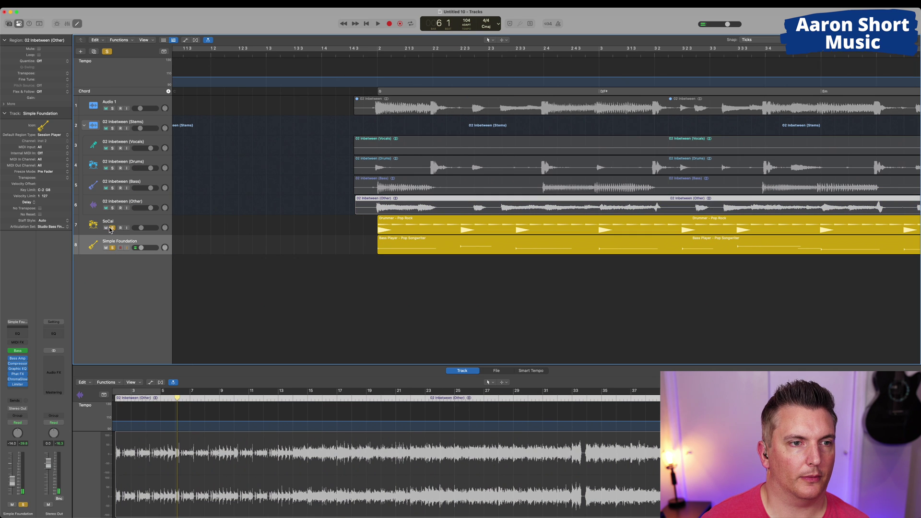
click(113, 209)
key(space)
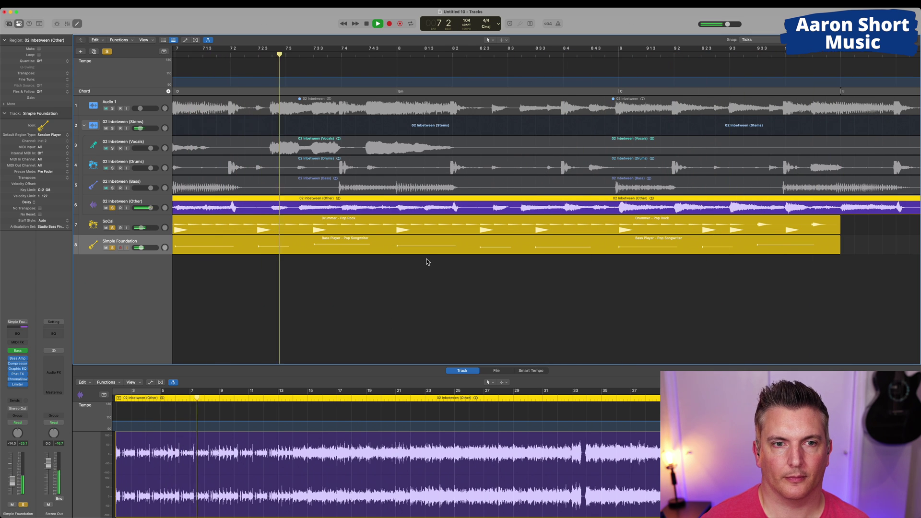
key(space)
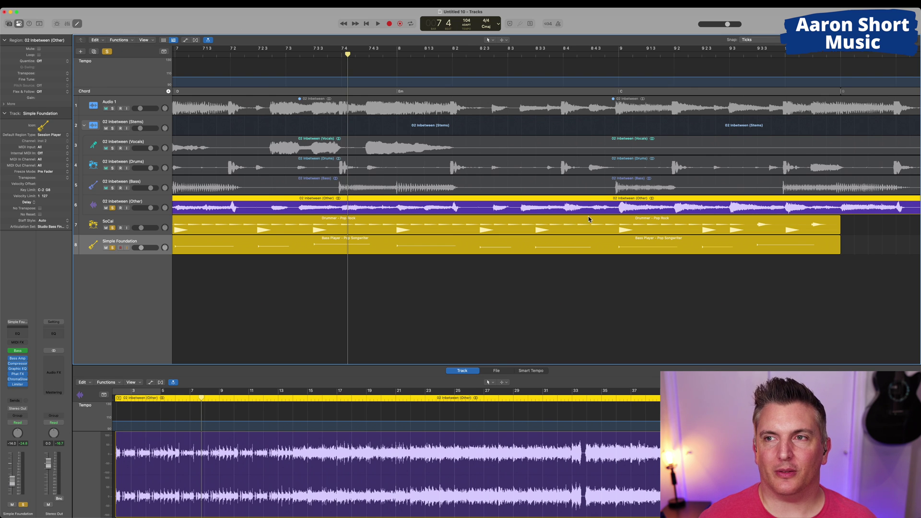
key(super+Left)
key(super+Left)
key(super+Left)
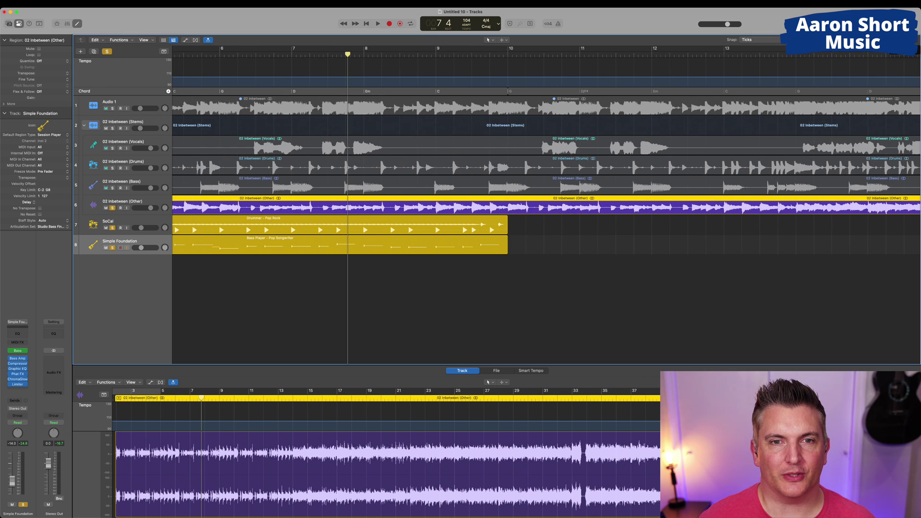
scroll(717, 131, left, 5)
scroll(677, 133, left, 2)
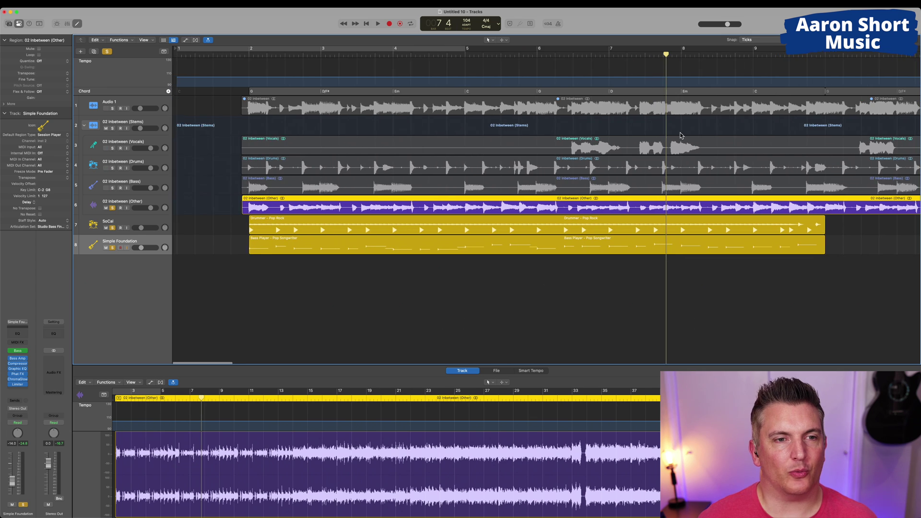